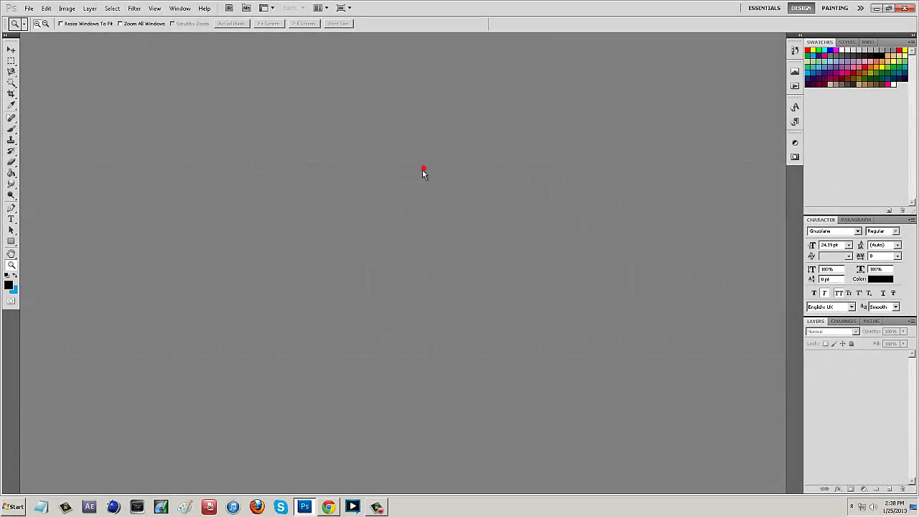
Open the portrait photo whose file name starts with "2q" from the Desktop folder.
click(29, 8)
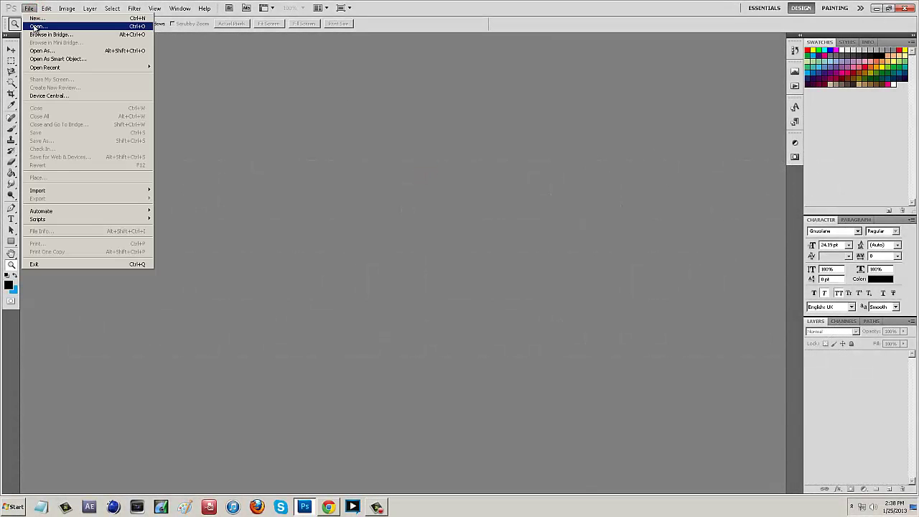
click(34, 25)
scroll(529, 204, down, 10)
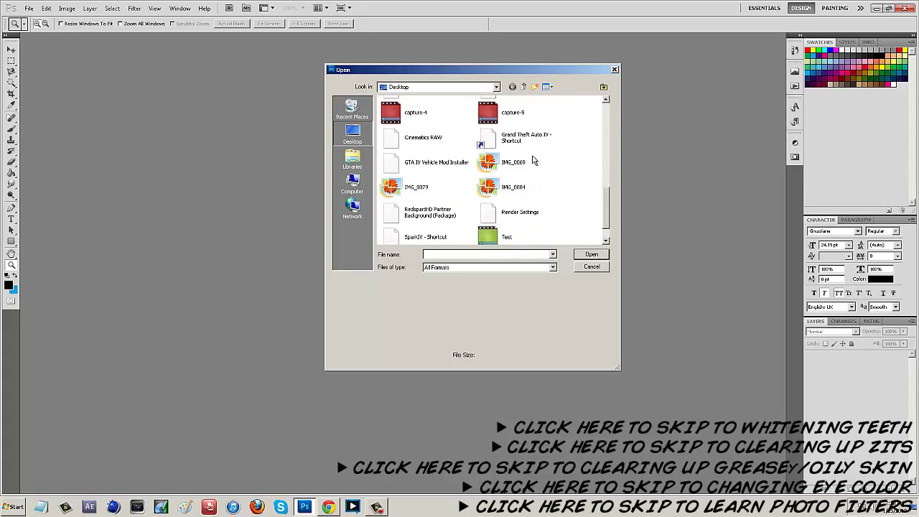
scroll(434, 206, down, 1)
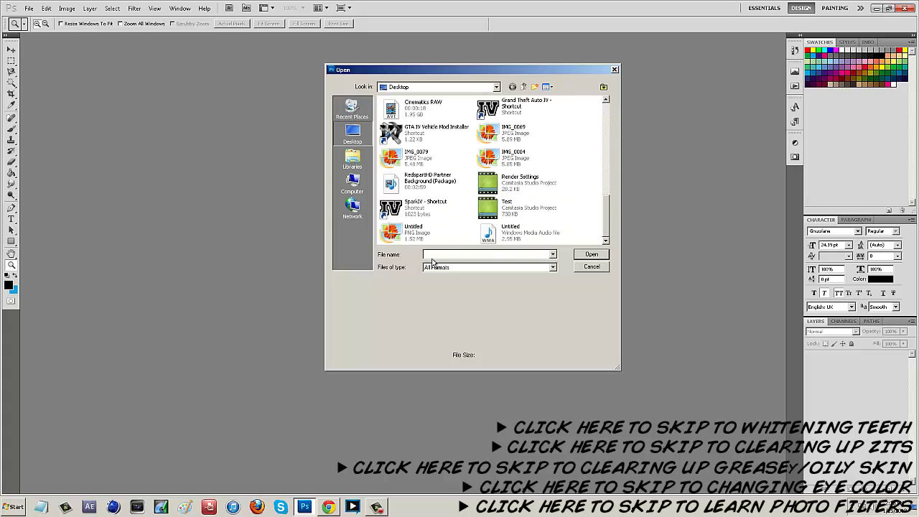
scroll(503, 210, up, 10)
scroll(539, 211, down, 1)
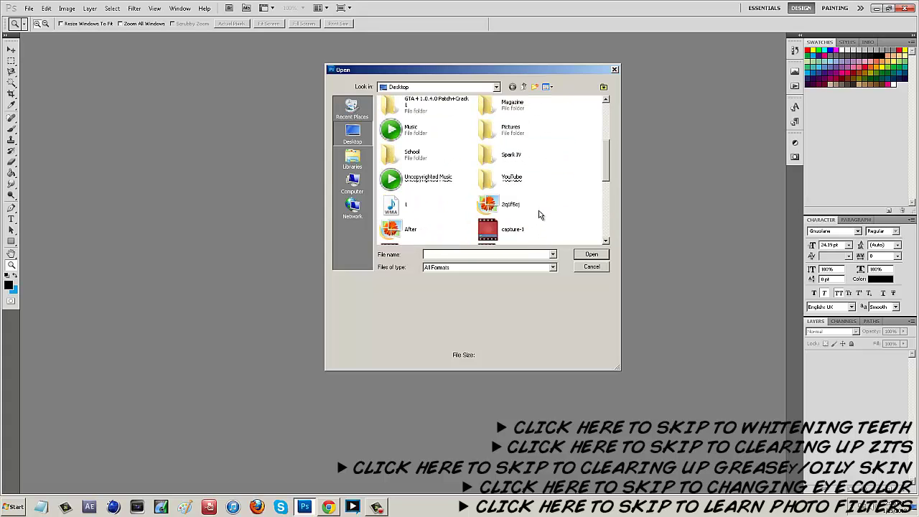
click(523, 210)
click(595, 255)
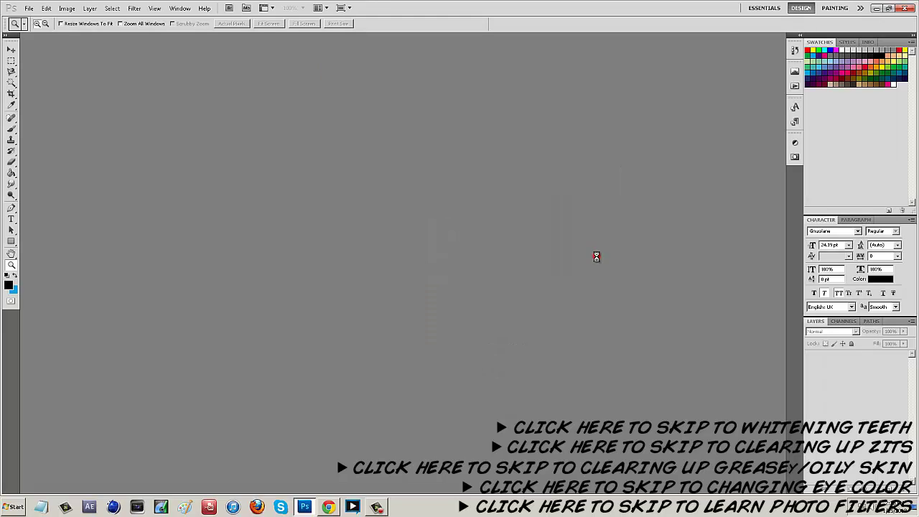
click(361, 190)
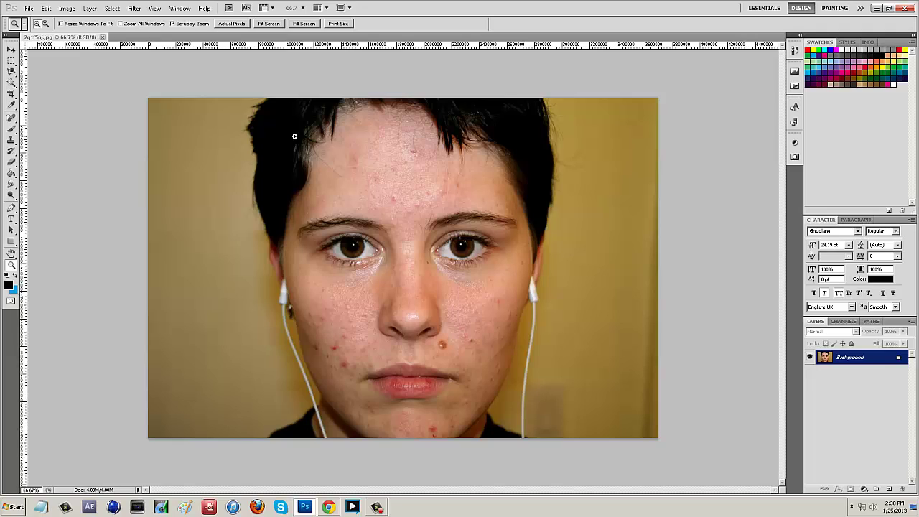
Choose the Spot Healing Brush and set its brush size to 15 px.
click(14, 121)
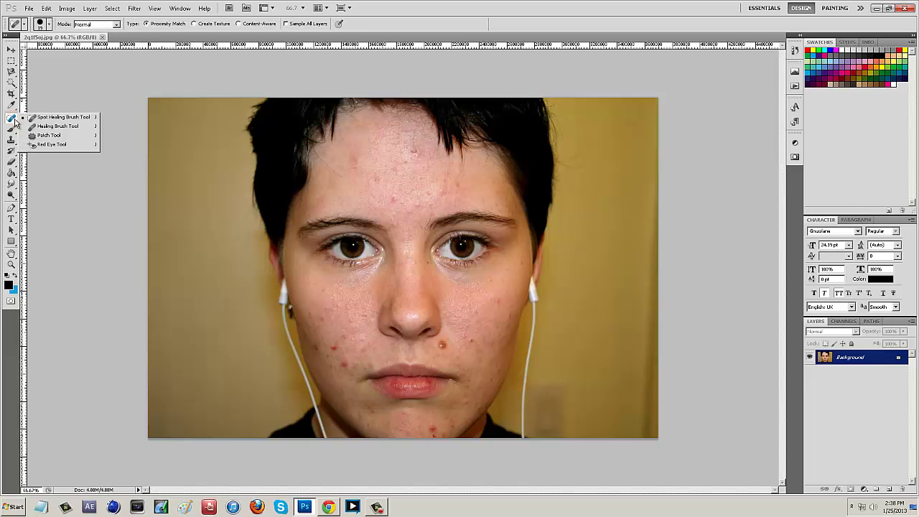
click(76, 119)
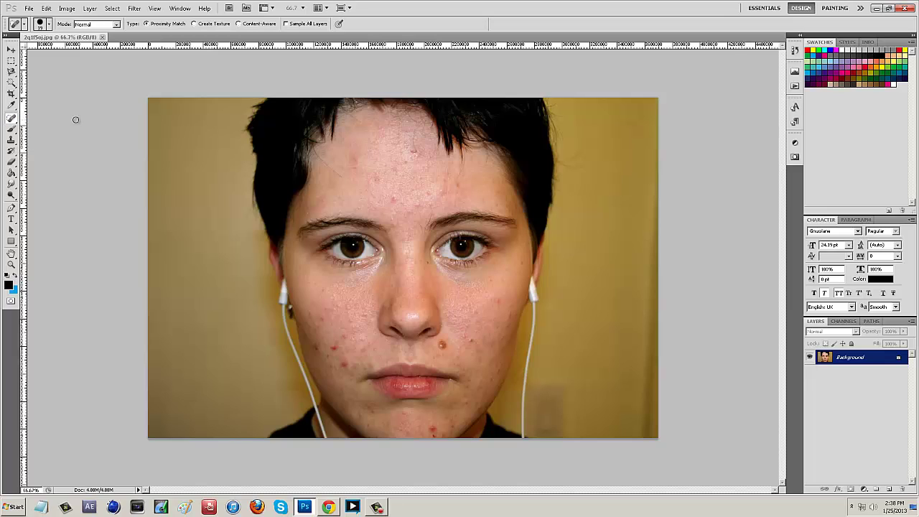
click(48, 24)
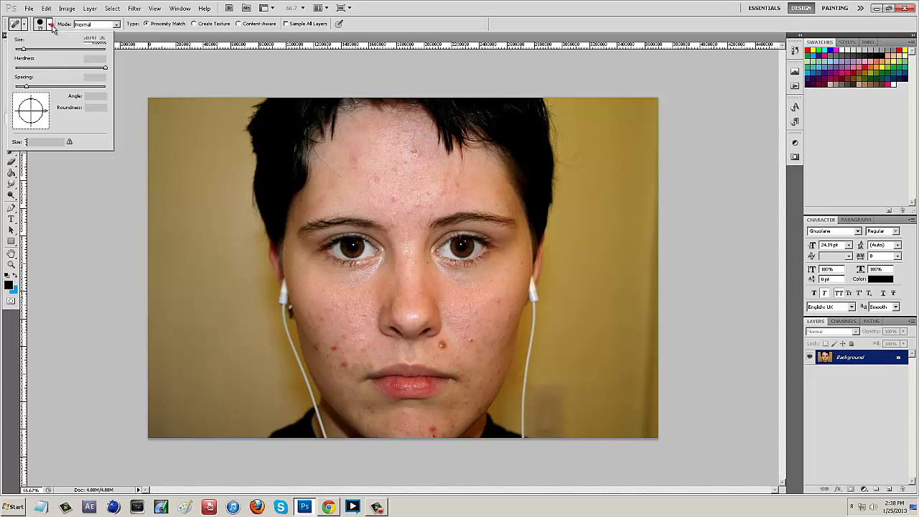
double_click(92, 40)
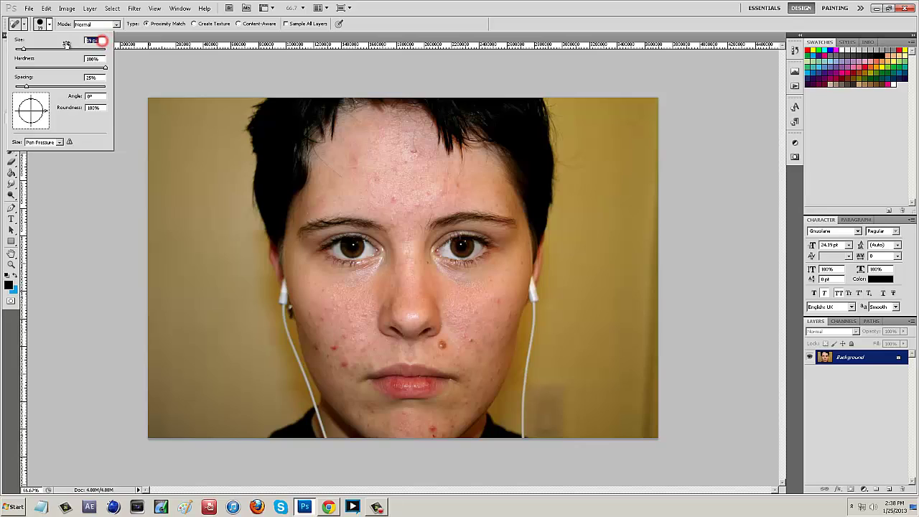
text(25)
key(Return)
double_click(93, 41)
text(1)
Heal the dark spot beside the nose bridge and the blemishes on the cheek on the photo's right side.
scroll(437, 195, up, 3)
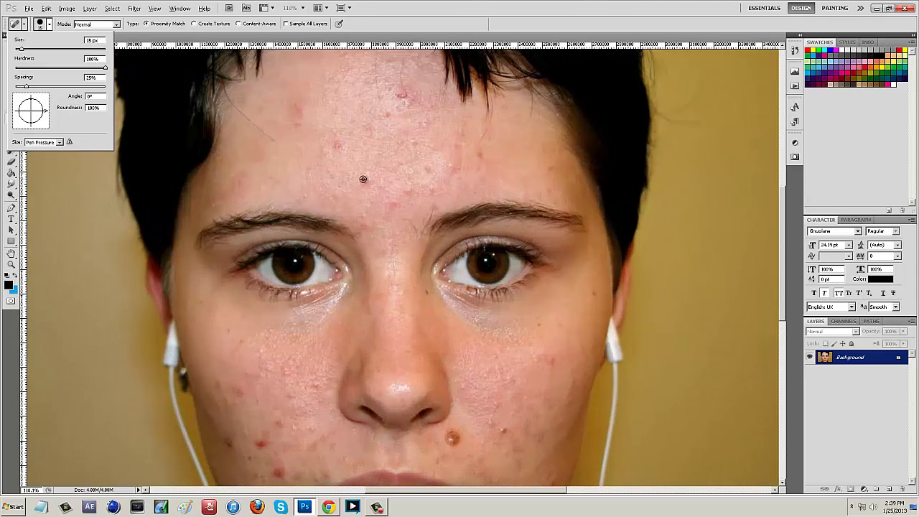
scroll(364, 179, up, 2)
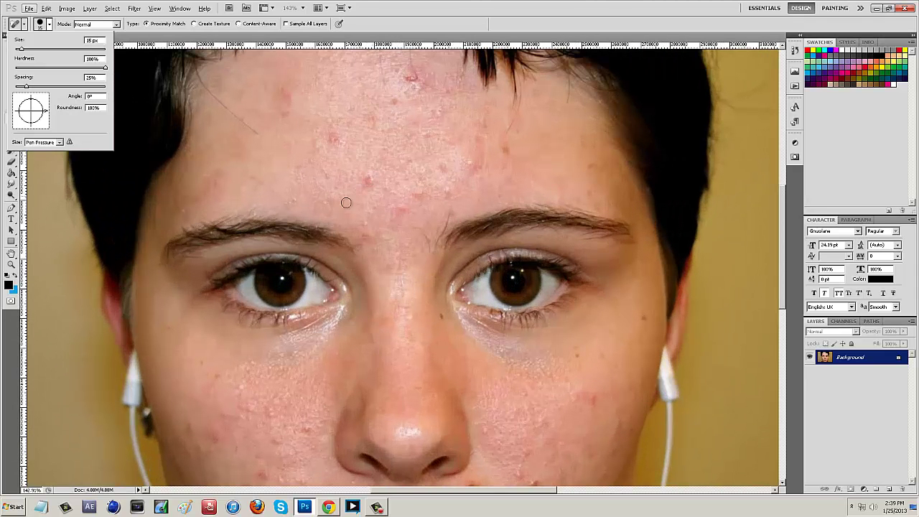
scroll(421, 315, down, 3)
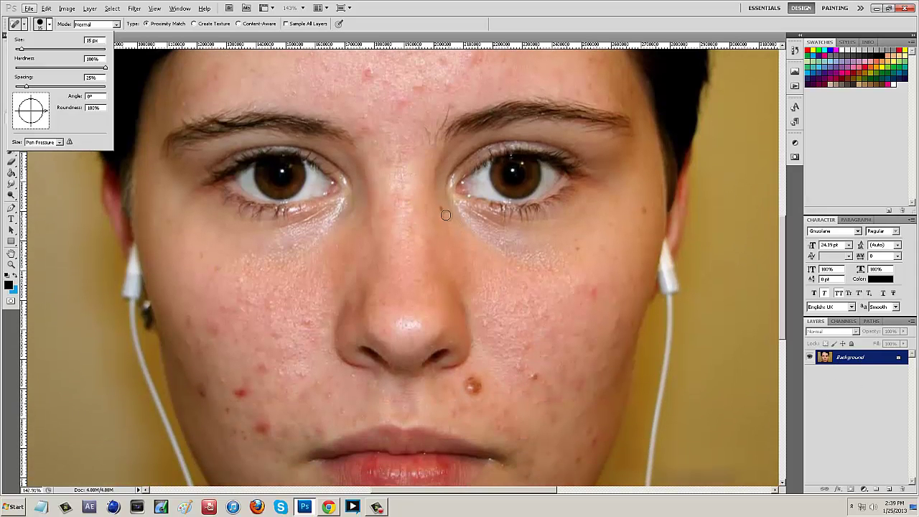
click(446, 215)
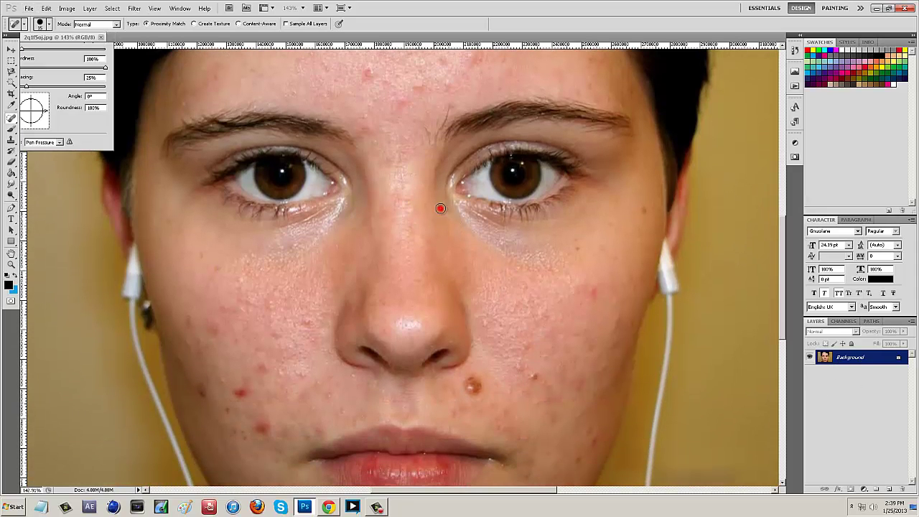
click(575, 248)
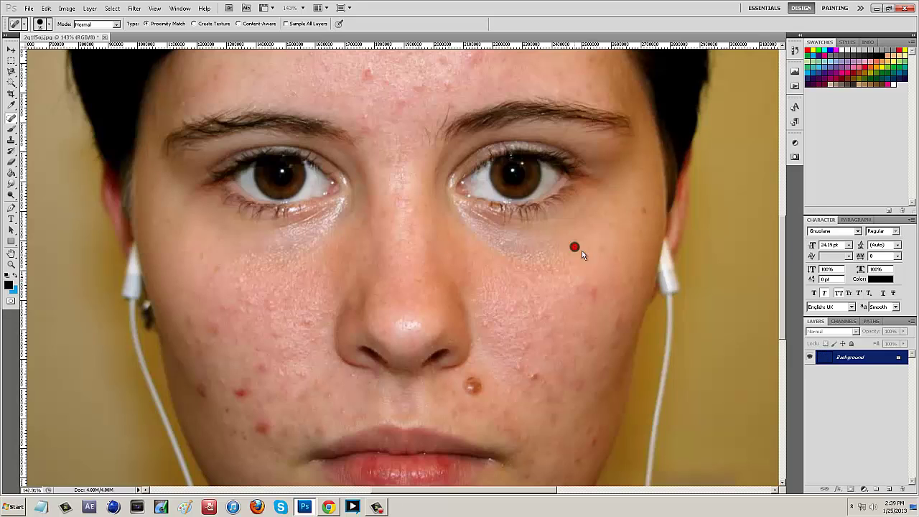
click(524, 285)
scroll(543, 361, down, 1)
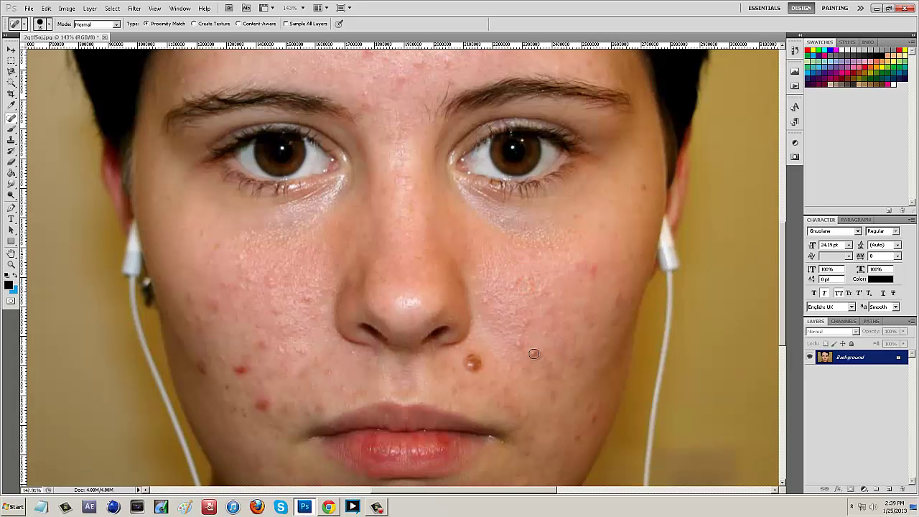
click(534, 353)
click(595, 421)
Heal the red spots on the cheek on the photo's left side and the mole above the upper lip.
scroll(593, 420, down, 1)
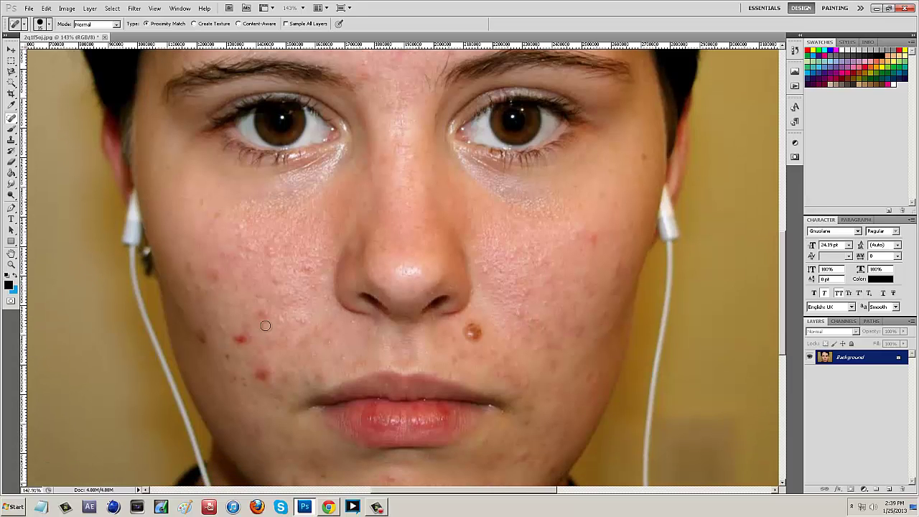
click(261, 312)
click(277, 281)
click(310, 269)
click(177, 302)
drag(197, 330, 241, 342)
drag(233, 379, 263, 370)
mouse_move(477, 340)
mouse_down()
mouse_move(466, 334)
mouse_move(478, 331)
mouse_move(470, 334)
mouse_up()
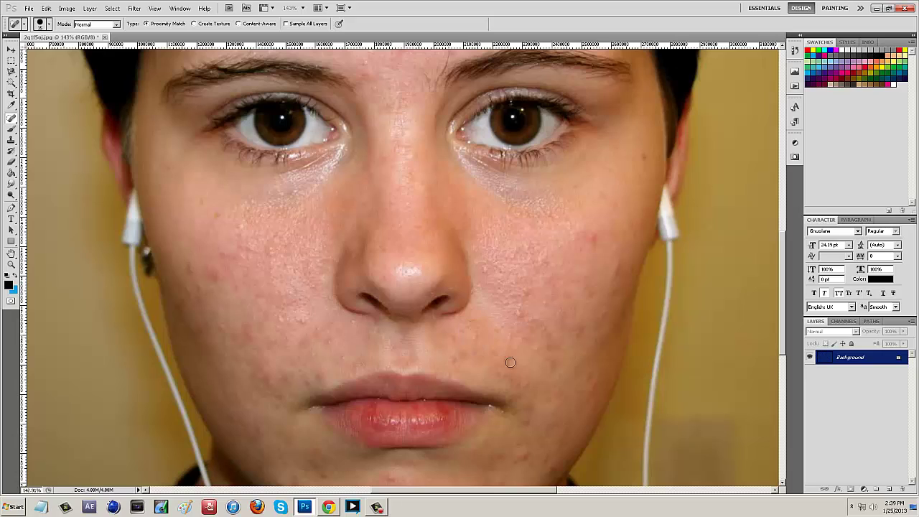
Heal the small blemishes between the photo's left cheek and the upper lip.
scroll(475, 362, down, 1)
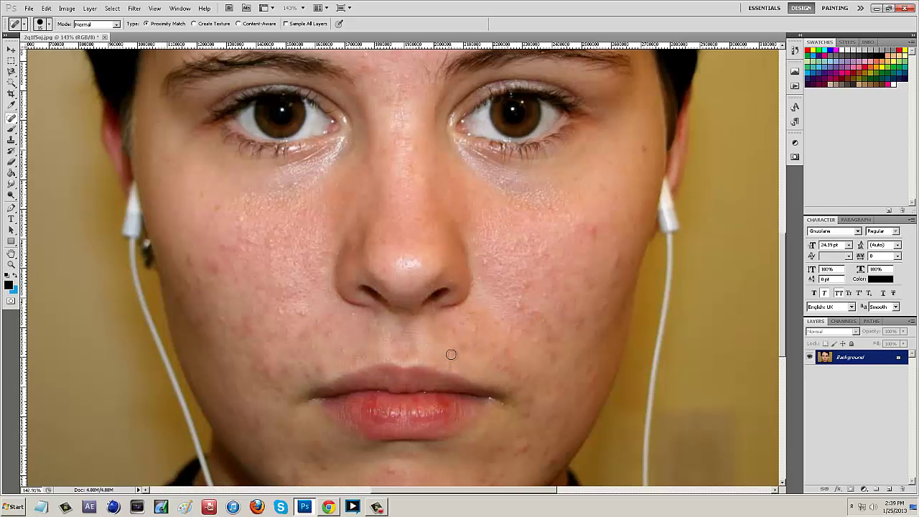
click(319, 322)
click(328, 335)
click(341, 348)
Heal the spots below the mouth and the red blemishes on the chin.
scroll(335, 424, down, 2)
scroll(335, 424, down, 1)
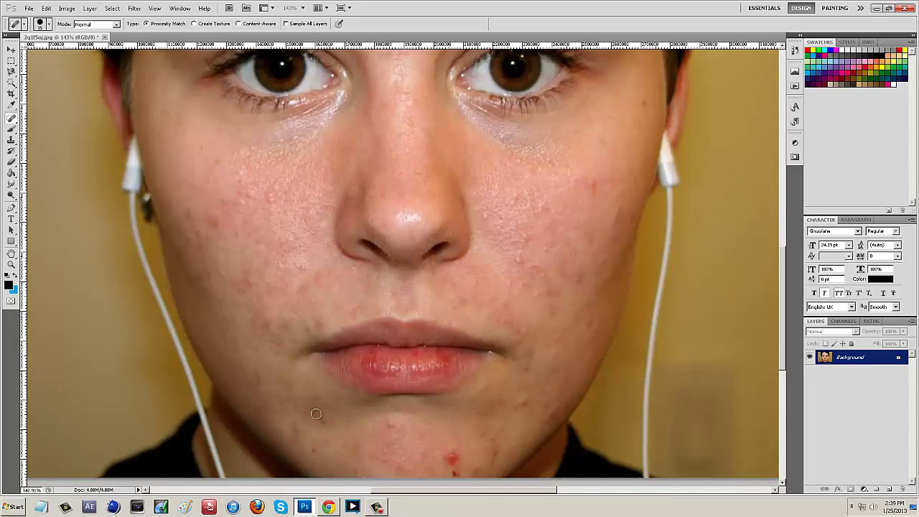
mouse_move(312, 412)
mouse_down()
mouse_move(336, 427)
mouse_move(294, 442)
mouse_up()
click(312, 448)
click(393, 428)
scroll(431, 438, down, 2)
click(449, 427)
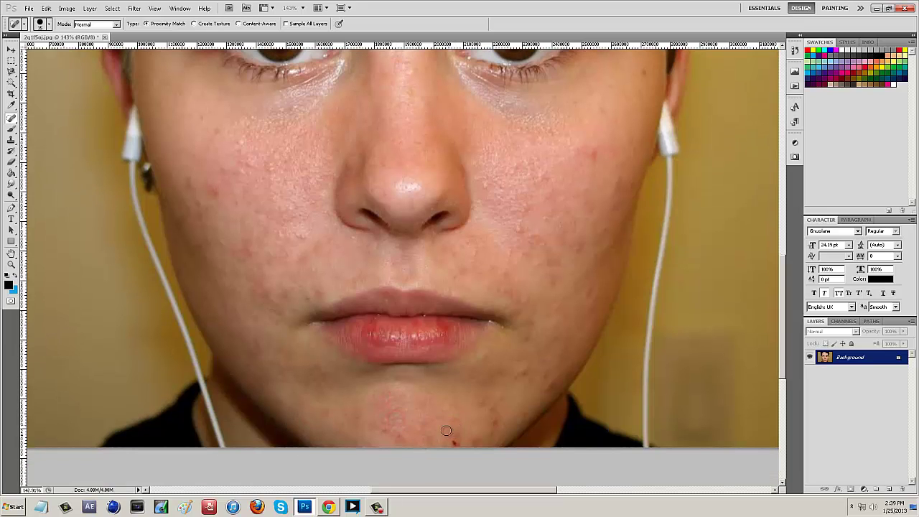
Heal the remaining faint spots on the cheek on the photo's left side, from below the eye toward the jaw.
scroll(474, 338, up, 6)
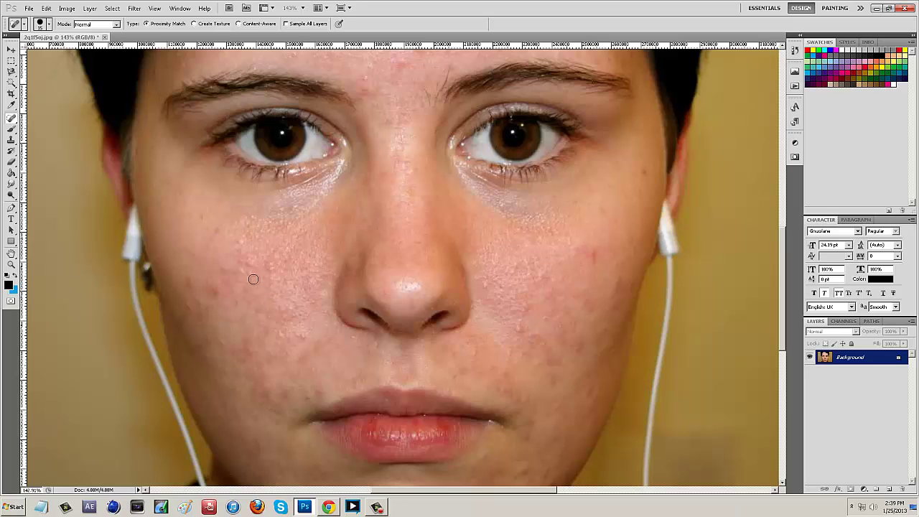
click(218, 235)
click(202, 214)
click(214, 292)
click(202, 351)
click(223, 347)
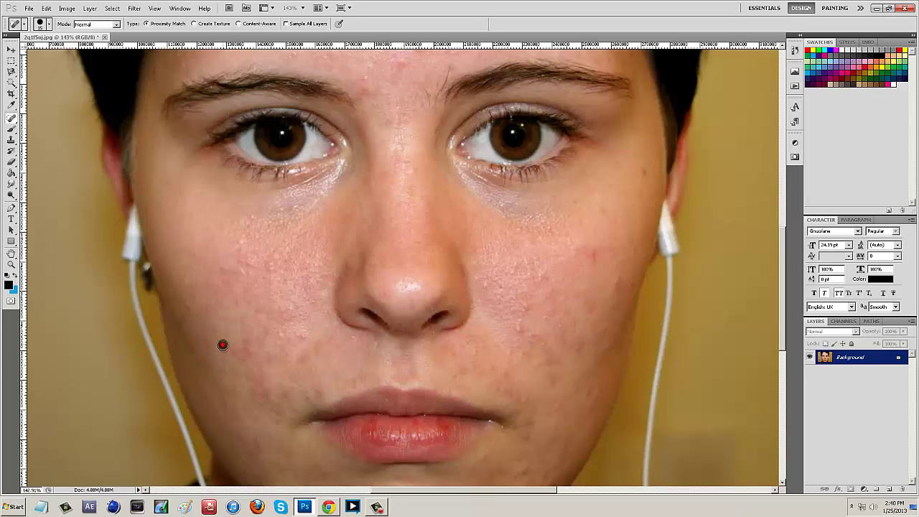
click(299, 341)
Heal the most noticeable red spots on the forehead, from the hairline down to between the eyebrows.
scroll(504, 190, up, 5)
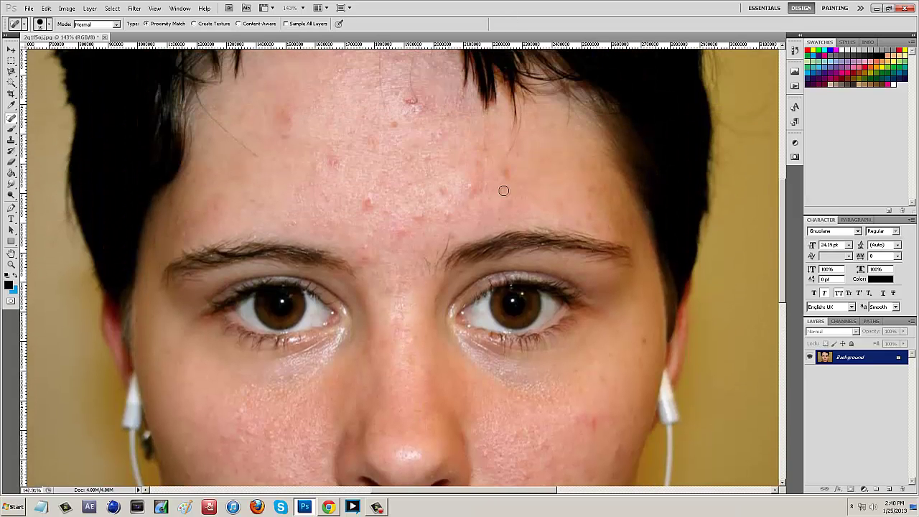
scroll(503, 191, up, 2)
click(506, 223)
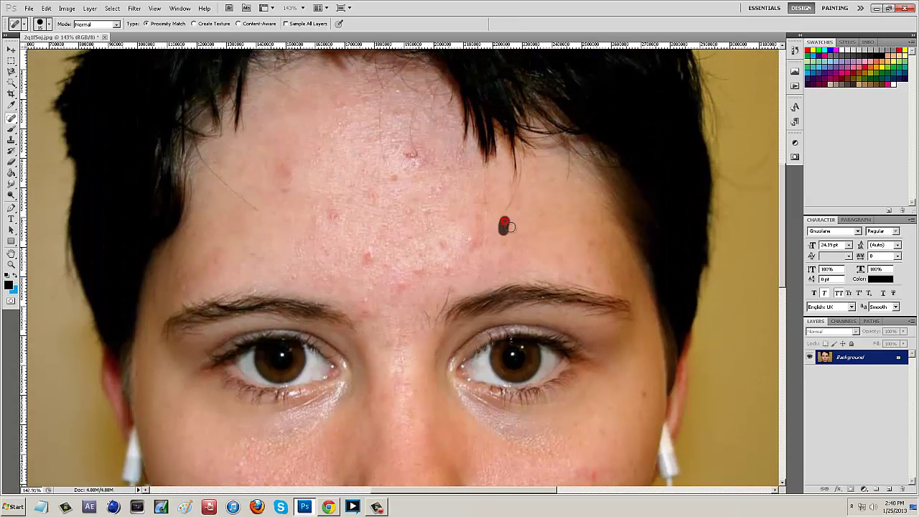
click(414, 156)
click(393, 177)
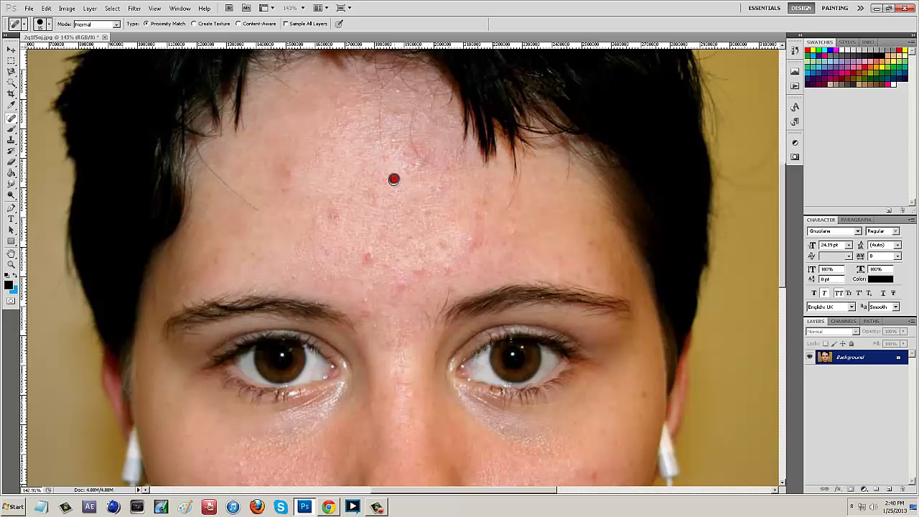
click(334, 214)
click(365, 255)
click(385, 266)
click(403, 287)
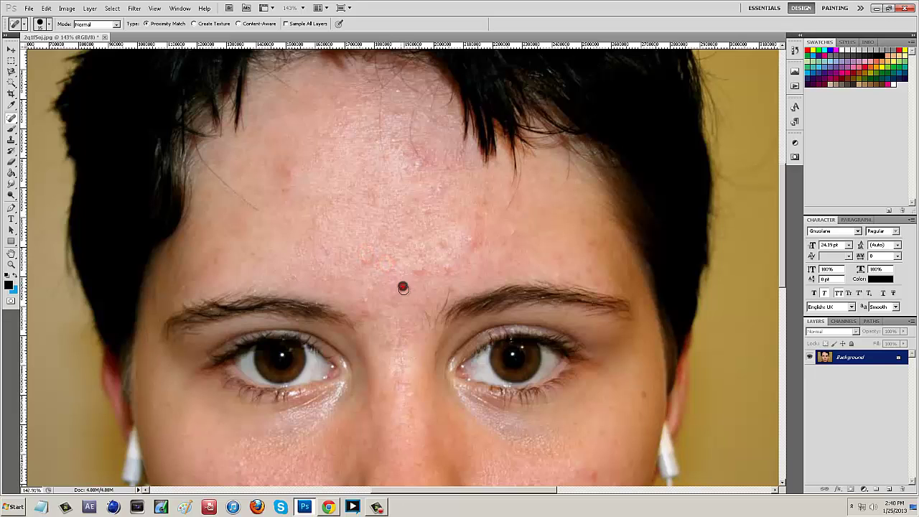
Heal the remaining forehead blemishes, including the reddish patch on the photo's left side and the spots above the eyebrows.
click(445, 244)
click(427, 209)
click(285, 166)
click(284, 189)
click(280, 168)
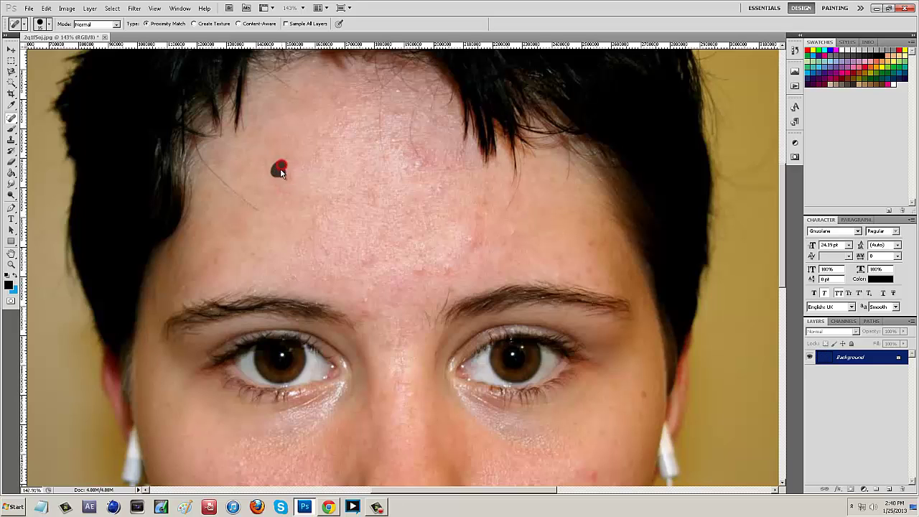
click(220, 259)
click(255, 256)
click(363, 262)
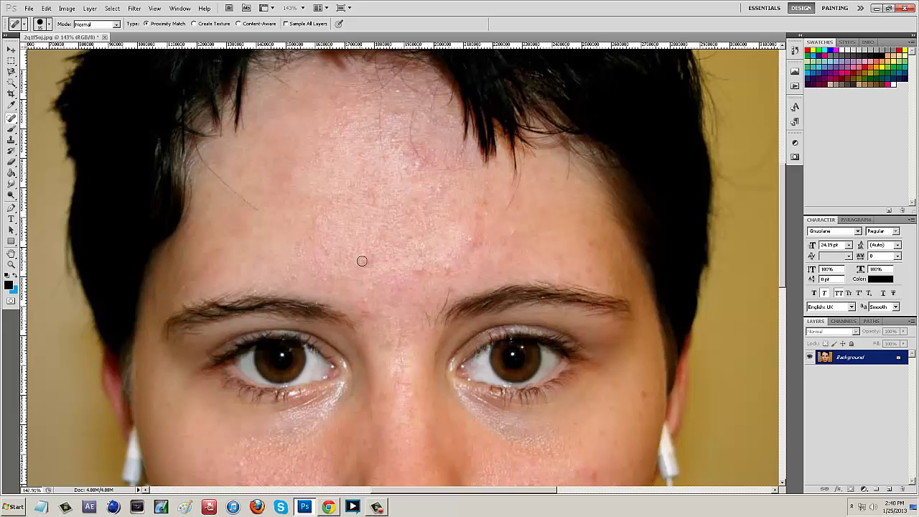
click(414, 268)
scroll(460, 215, down, 1)
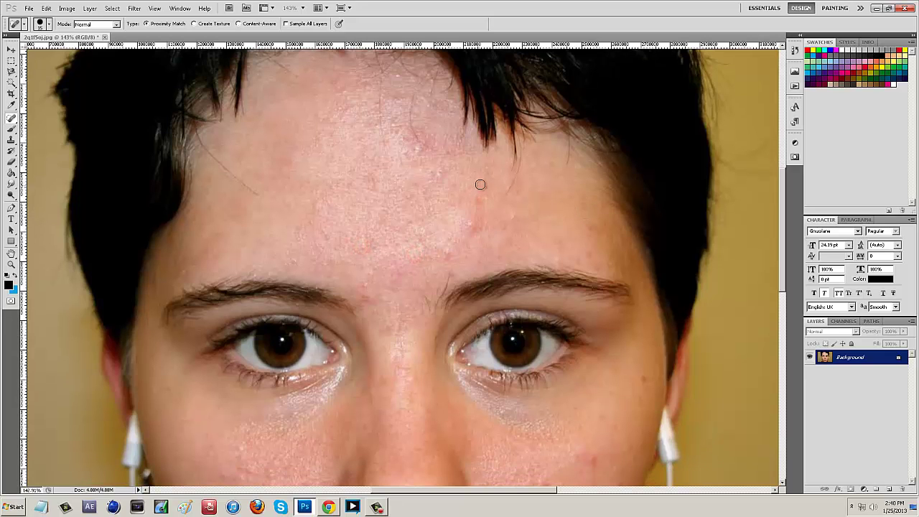
click(481, 184)
Heal the small mole near the ear and the red spot on the cheek on the photo's right side.
scroll(355, 162, up, 3)
scroll(639, 375, down, 5)
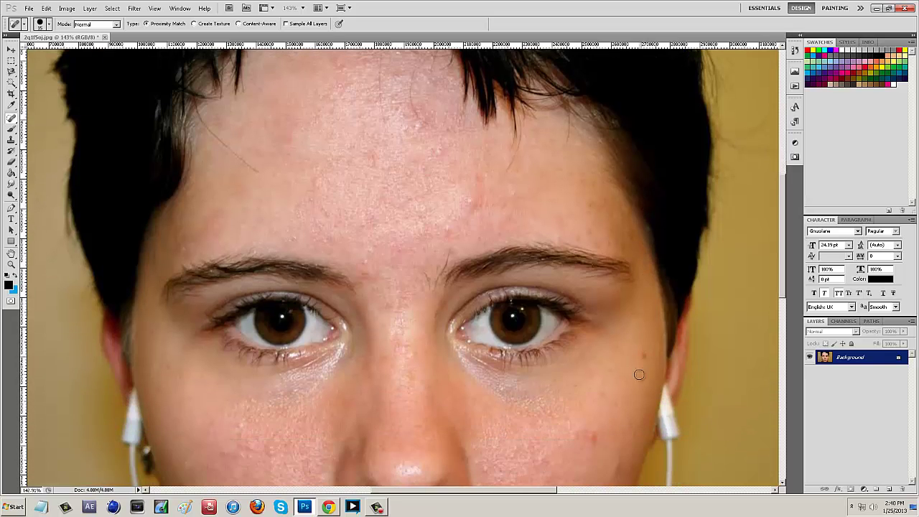
click(647, 355)
scroll(618, 410, down, 3)
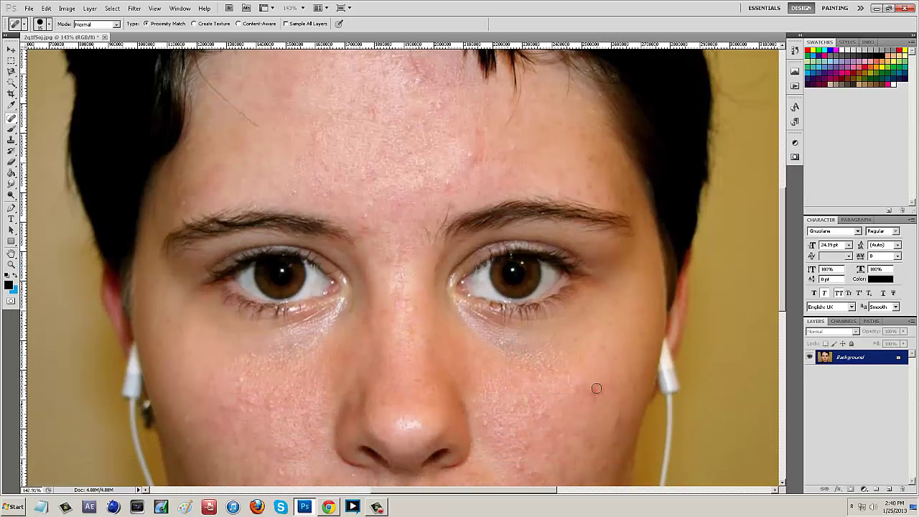
click(593, 388)
Heal the small blemishes around the mouth corner and along the lower jaw on the photo's right side.
scroll(583, 378, down, 7)
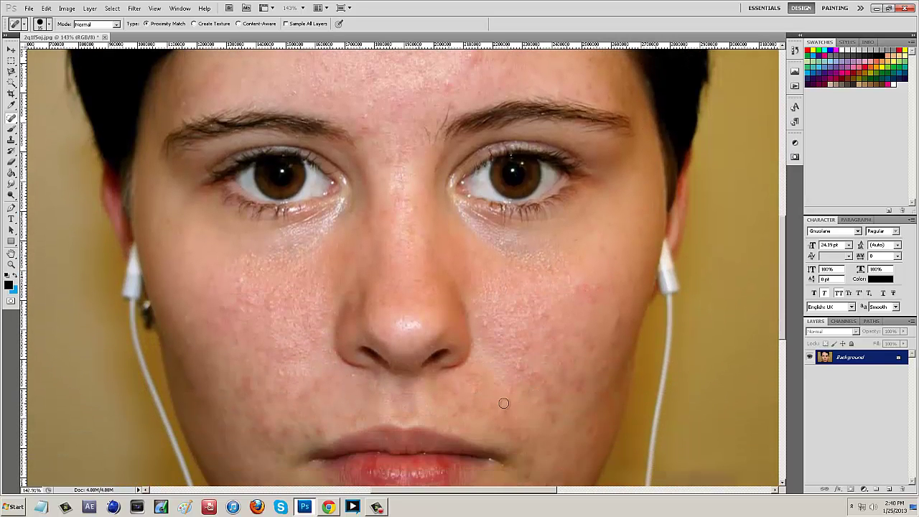
click(496, 407)
click(499, 428)
scroll(516, 435, down, 2)
click(517, 414)
scroll(517, 414, down, 2)
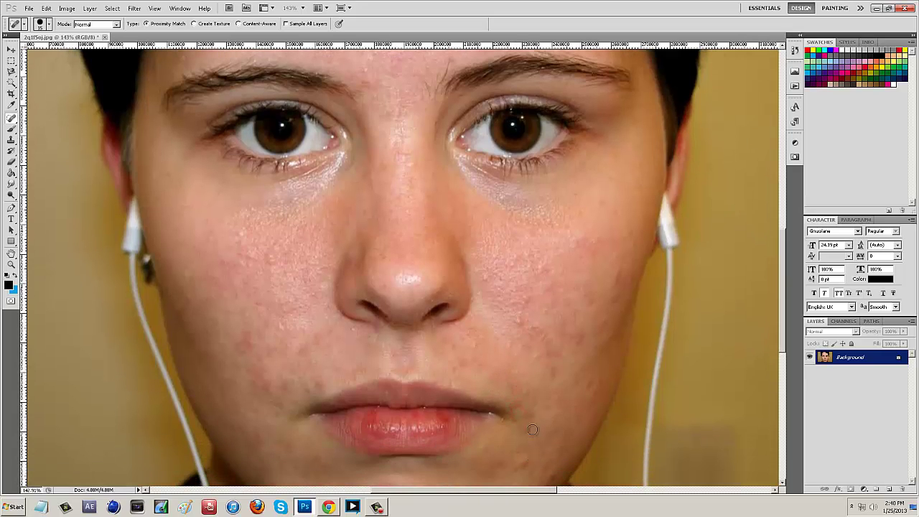
click(528, 431)
scroll(529, 445, down, 3)
click(525, 430)
scroll(520, 424, down, 3)
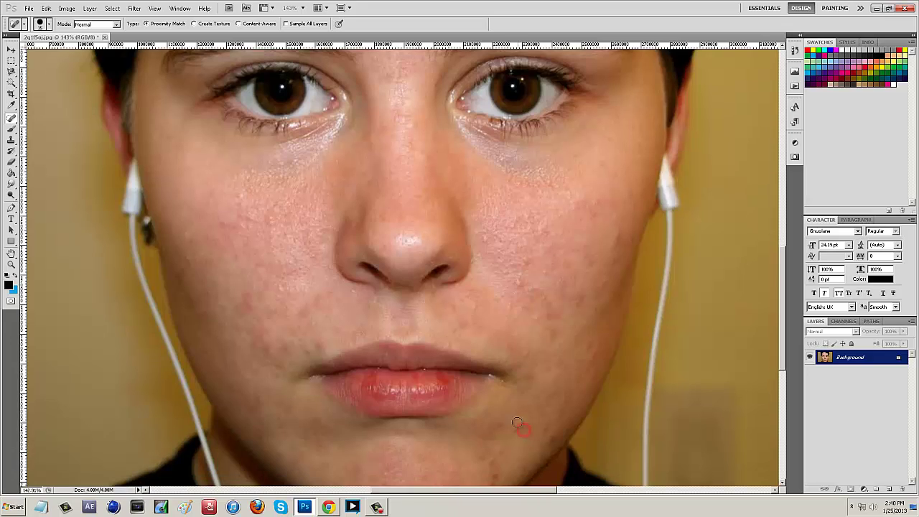
Heal the spots below the mouth corner on the photo's right side and the red spots and dark marks across the chin.
click(500, 403)
scroll(489, 406, down, 3)
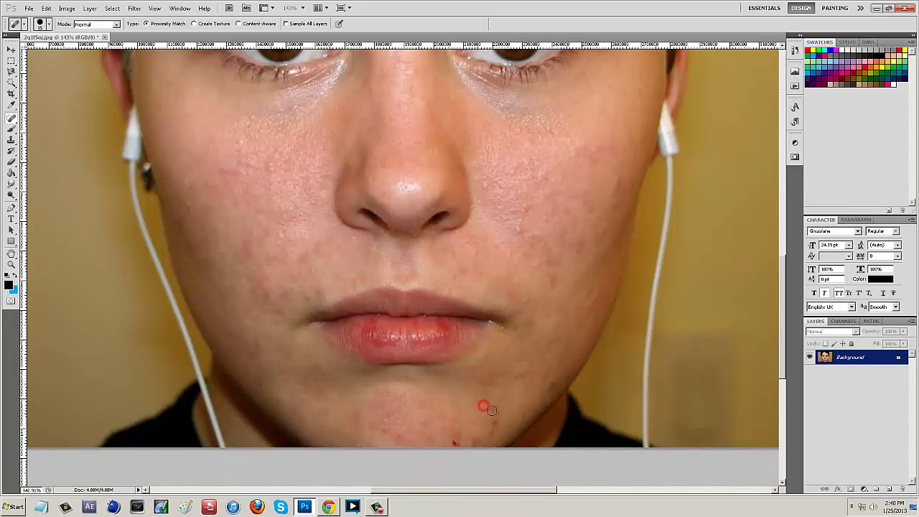
click(492, 410)
click(493, 434)
click(474, 436)
click(491, 438)
click(455, 440)
click(451, 437)
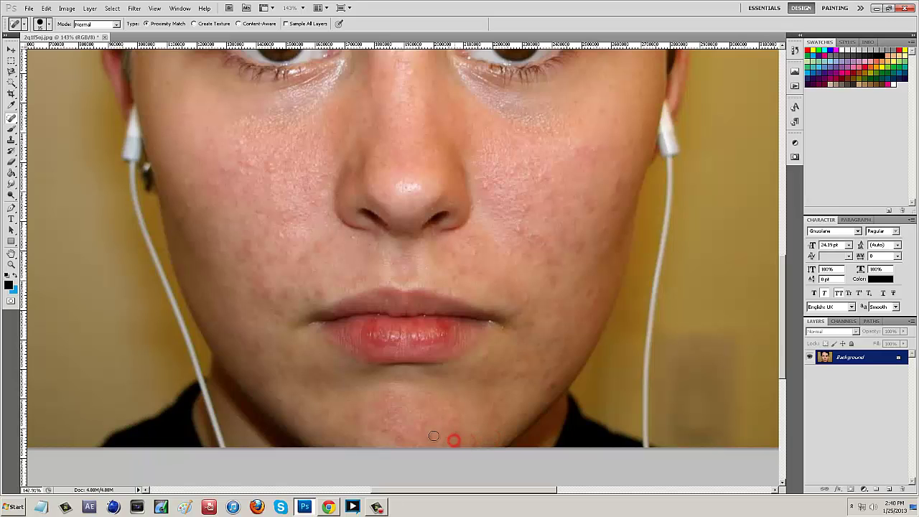
click(397, 436)
click(387, 417)
Heal the remaining small blemishes beside the nose bridge and across the middle of the forehead.
scroll(350, 286, up, 5)
scroll(350, 286, up, 3)
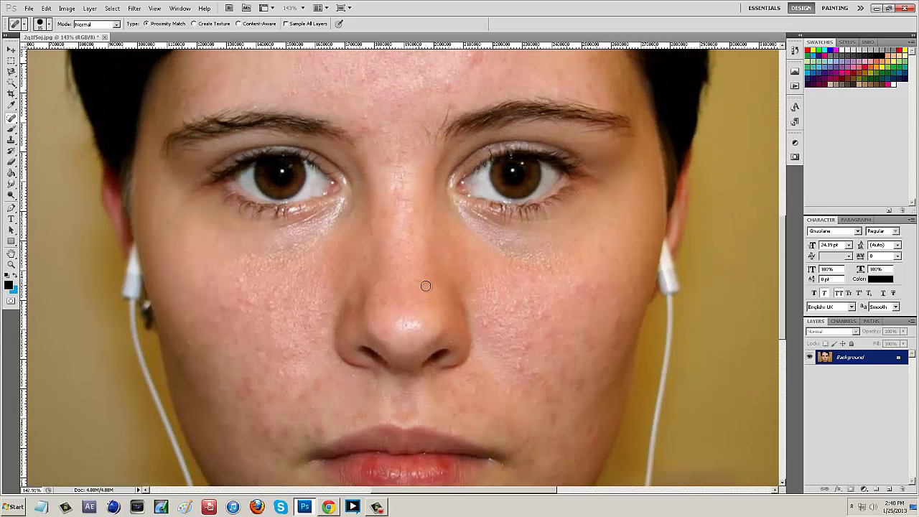
click(367, 181)
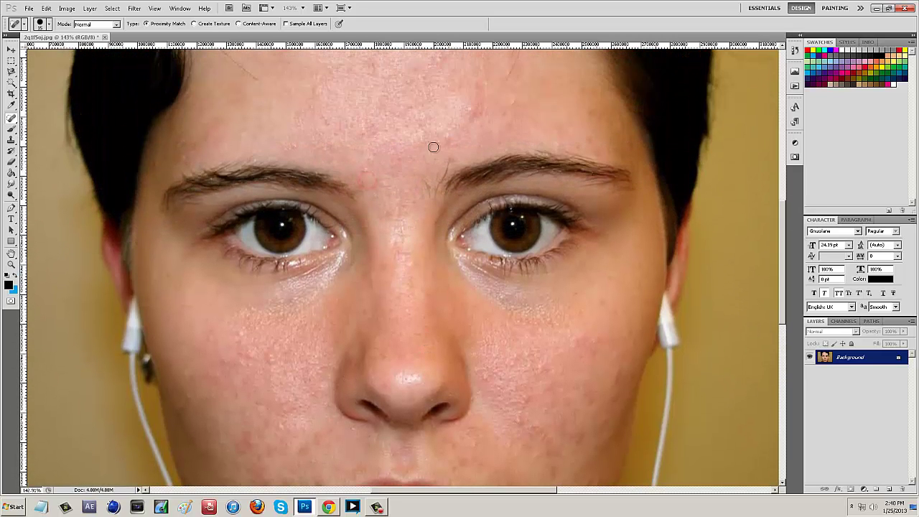
scroll(421, 153, up, 4)
click(375, 212)
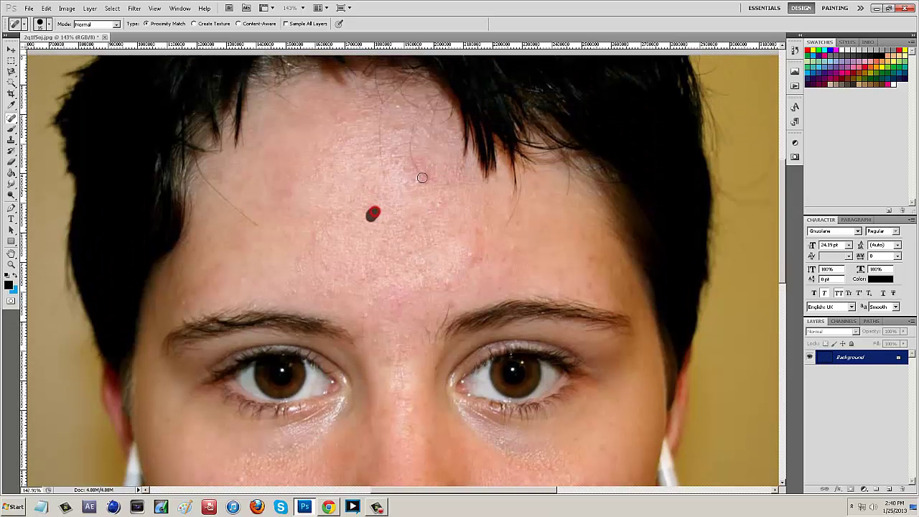
click(421, 173)
click(440, 200)
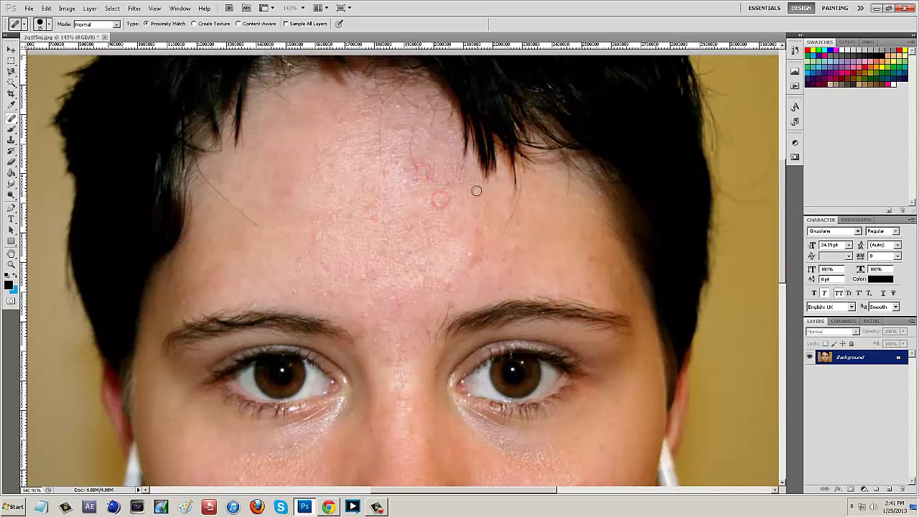
scroll(225, 189, down, 4)
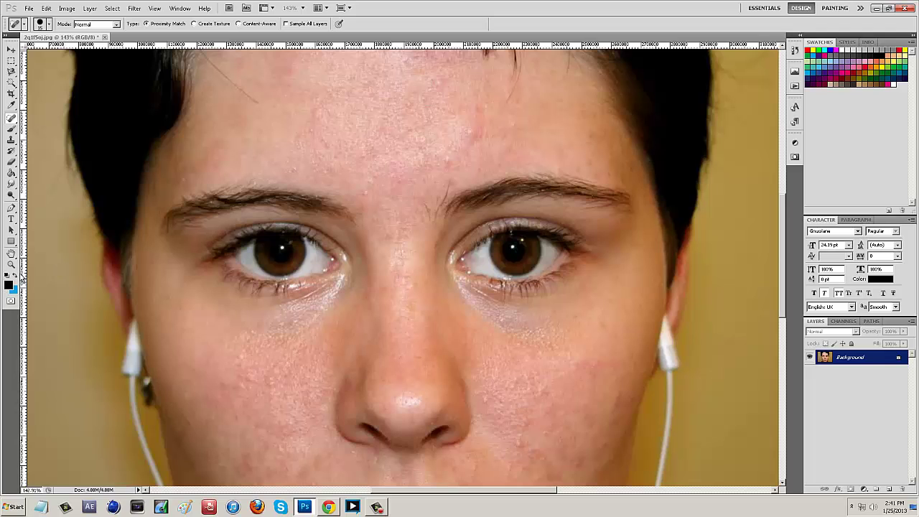
Fit the whole photo on screen, try the Dodge tool on the cheek on the photo's left side, and undo the stroke.
click(11, 265)
right_click(214, 240)
click(233, 251)
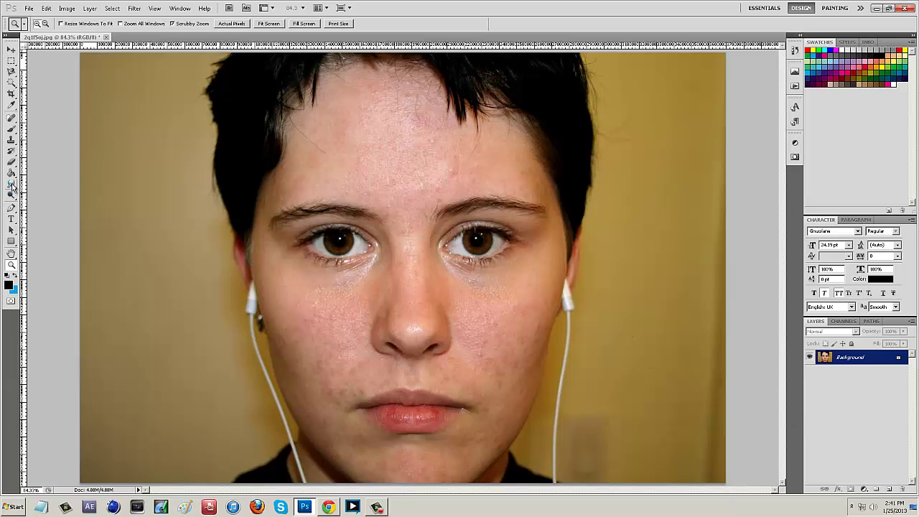
click(10, 196)
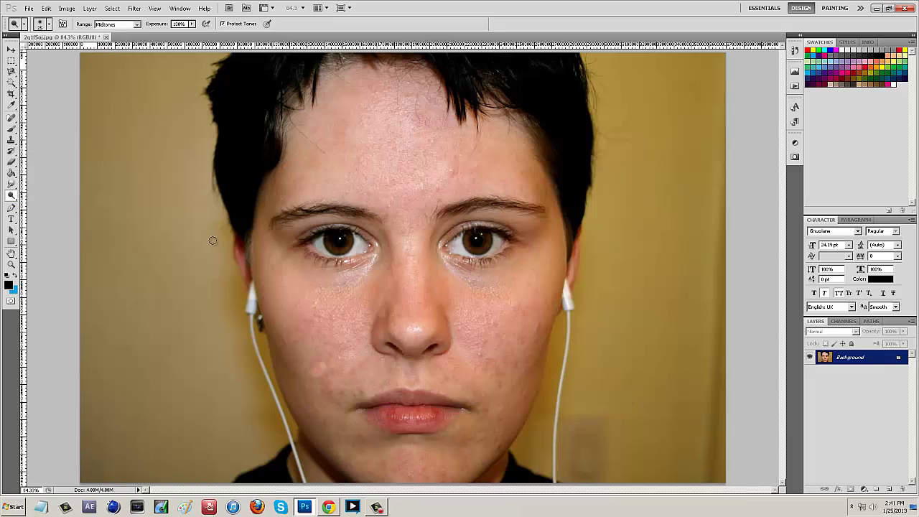
key(ctrl+z)
Set the Spot Healing Brush size to 25 px and heal a spot on each cheek.
click(11, 120)
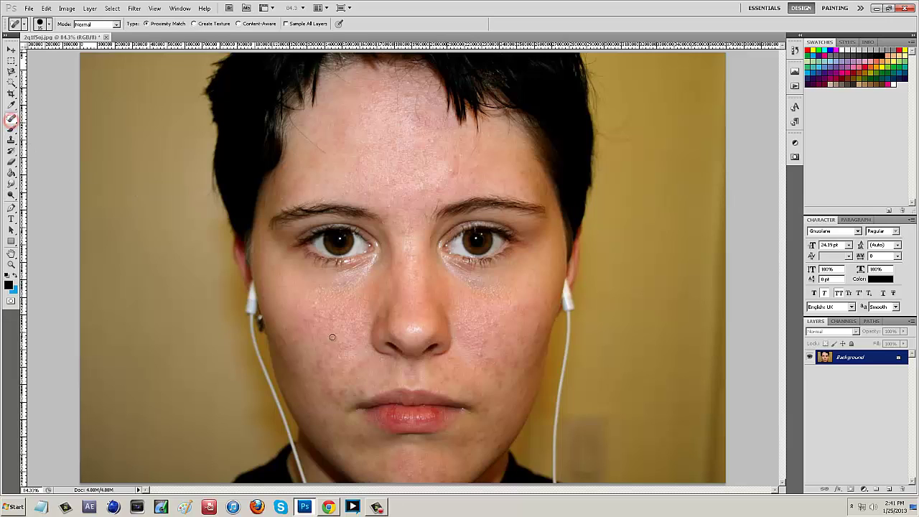
click(304, 323)
click(49, 26)
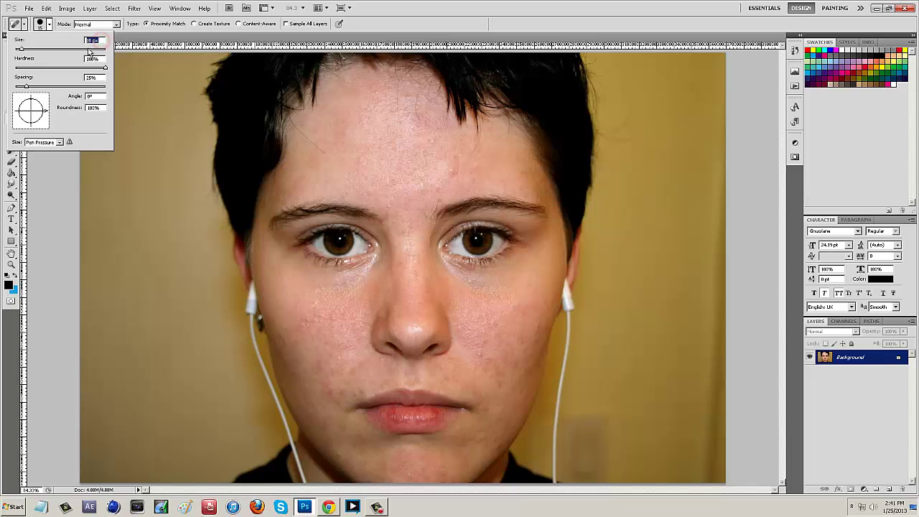
click(307, 322)
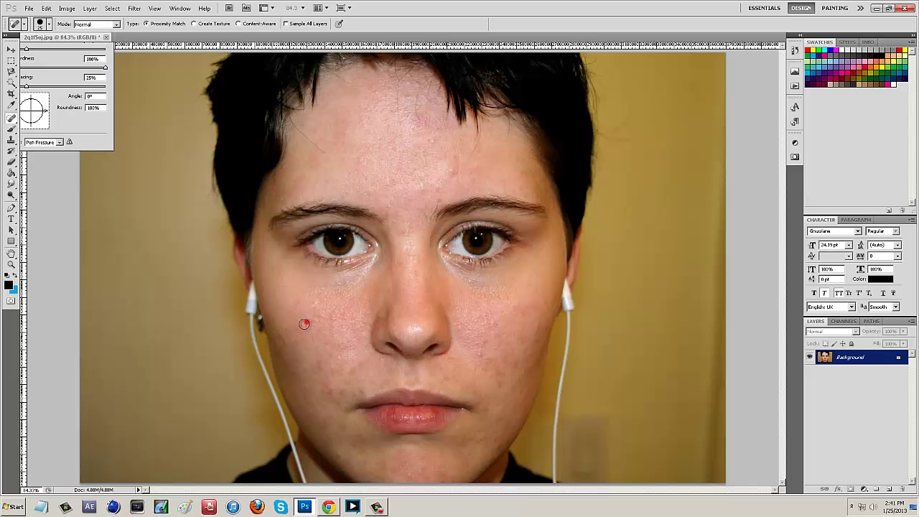
click(481, 352)
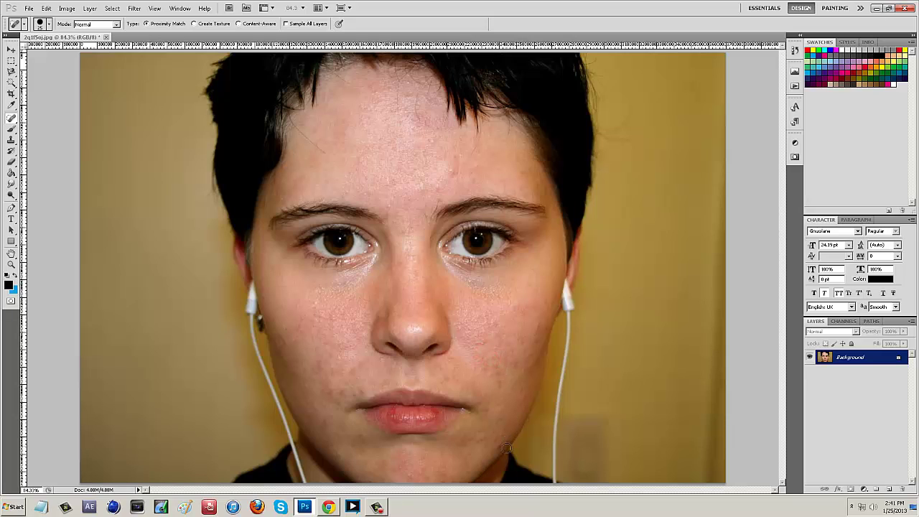
Heal the spots at the bottom of the chin and paint over the lower-cheek blemishes near the mouth on the photo's left side.
click(442, 469)
click(443, 479)
click(411, 474)
drag(342, 393, 317, 368)
Heal the reddish patches on the cheek on the photo's left side and paint over the blemishes on the nose.
click(302, 319)
click(325, 316)
click(312, 320)
mouse_move(429, 309)
mouse_down()
mouse_move(398, 319)
mouse_move(417, 331)
mouse_up()
Heal the marks along the outer edge of the cheek and down to the lower cheek on the photo's right side.
drag(508, 281, 540, 292)
scroll(533, 273, up, 5)
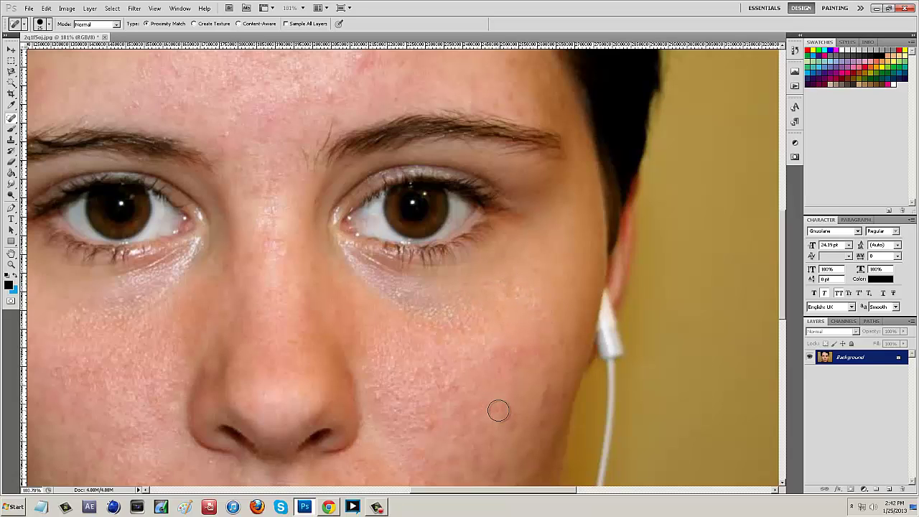
scroll(517, 388, down, 1)
click(548, 349)
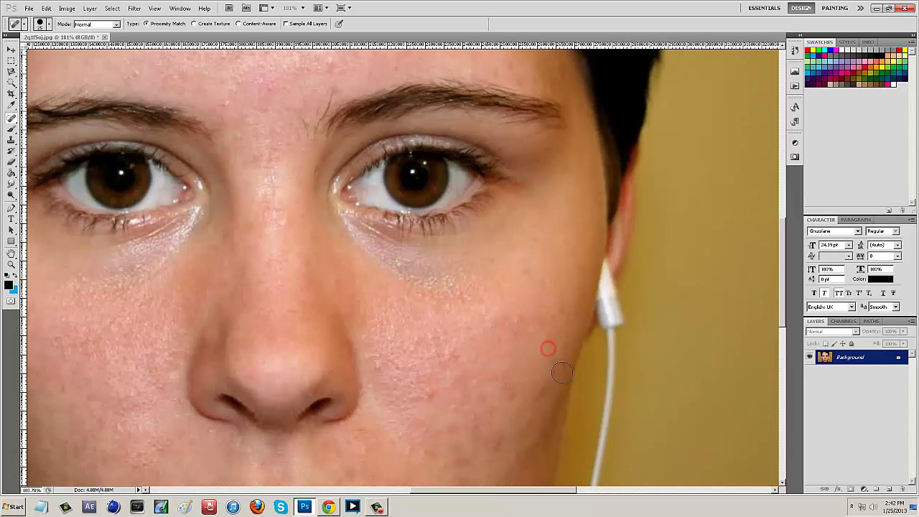
click(563, 368)
scroll(537, 388, down, 1)
click(529, 368)
scroll(521, 367, down, 1)
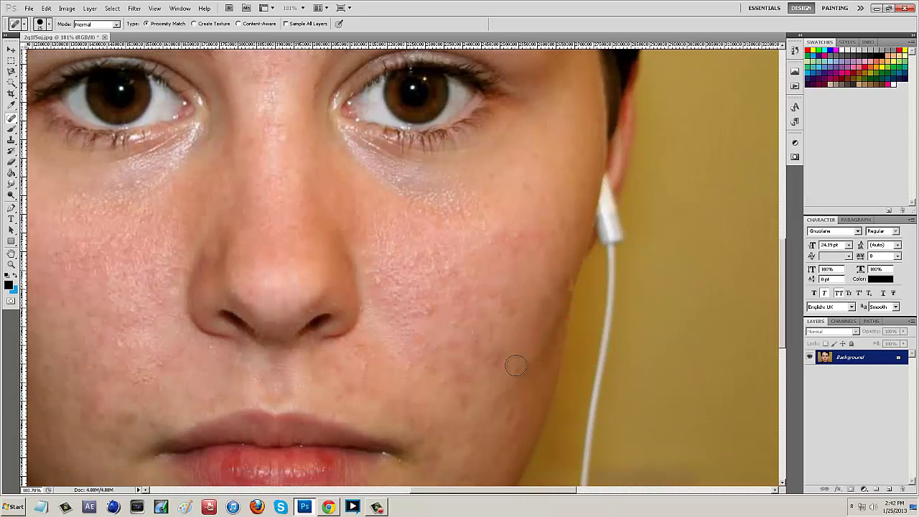
click(515, 365)
click(467, 402)
scroll(427, 294, down, 1)
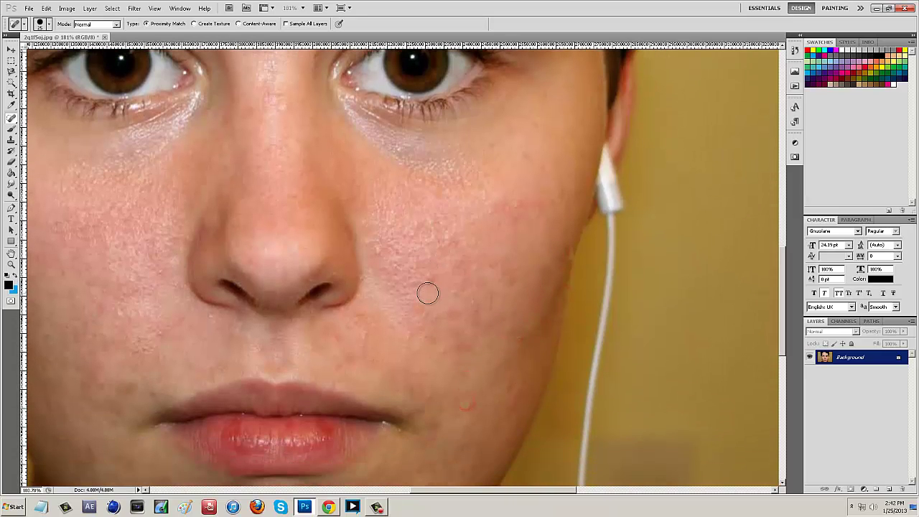
Heal the red spots in the middle and upper part of the cheek on the photo's right side.
click(430, 285)
click(416, 305)
scroll(460, 287, up, 1)
click(434, 246)
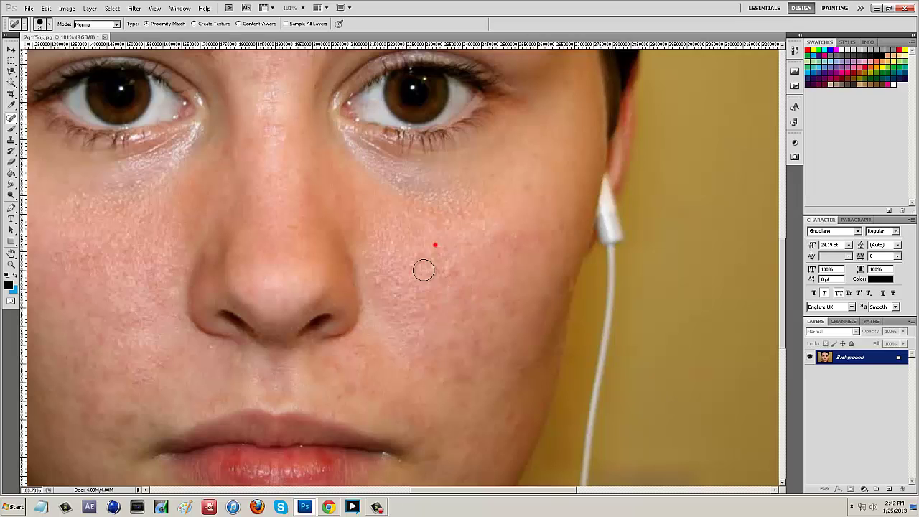
drag(451, 276, 460, 251)
click(456, 251)
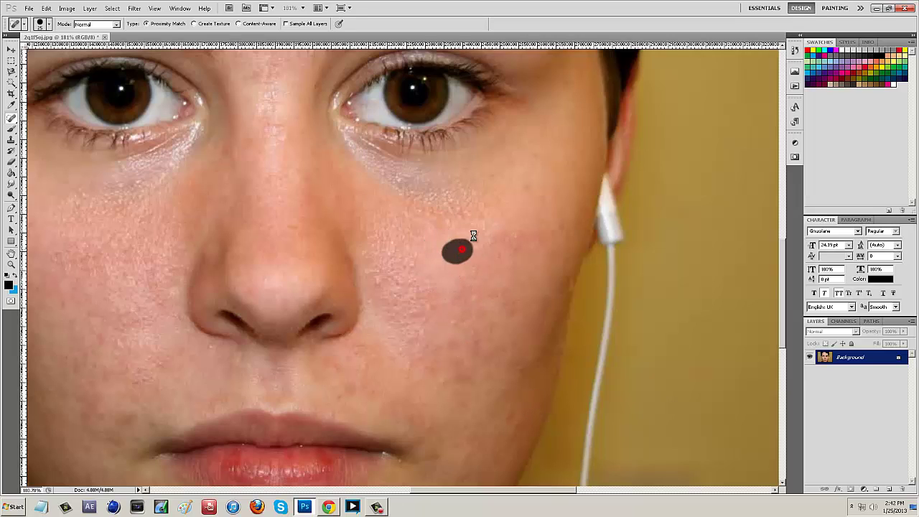
click(477, 242)
click(457, 221)
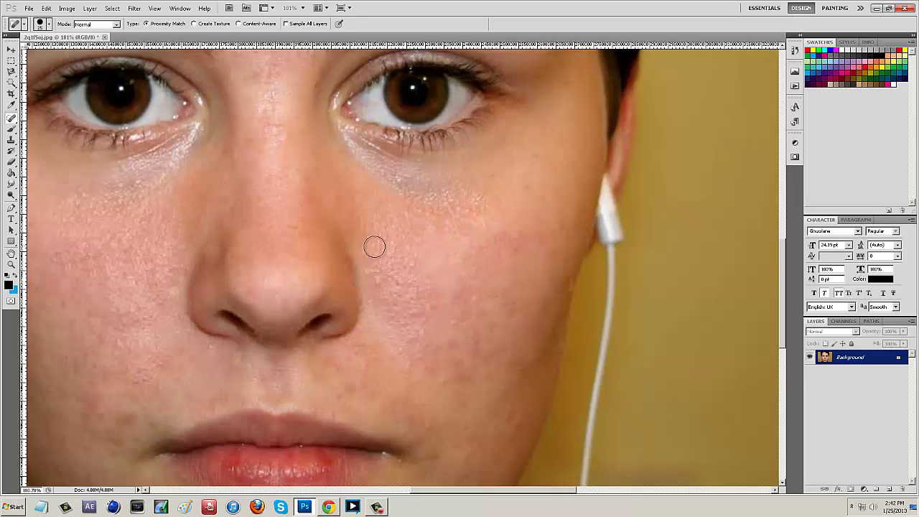
Paint over the rough, reddish skin beside the nose on the photo's right side and heal the spots left there.
mouse_move(374, 250)
mouse_down()
mouse_move(409, 262)
mouse_move(381, 283)
mouse_move(406, 303)
mouse_move(408, 338)
mouse_up()
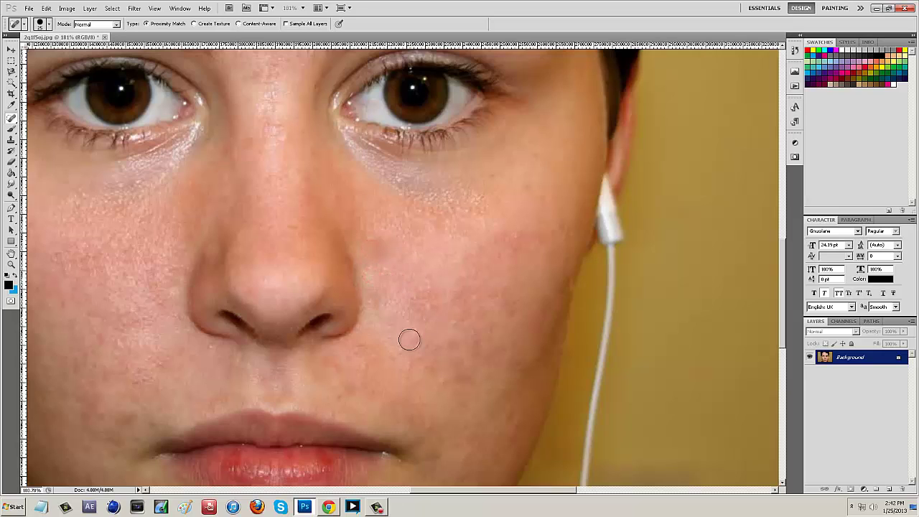
click(395, 325)
click(405, 304)
click(423, 297)
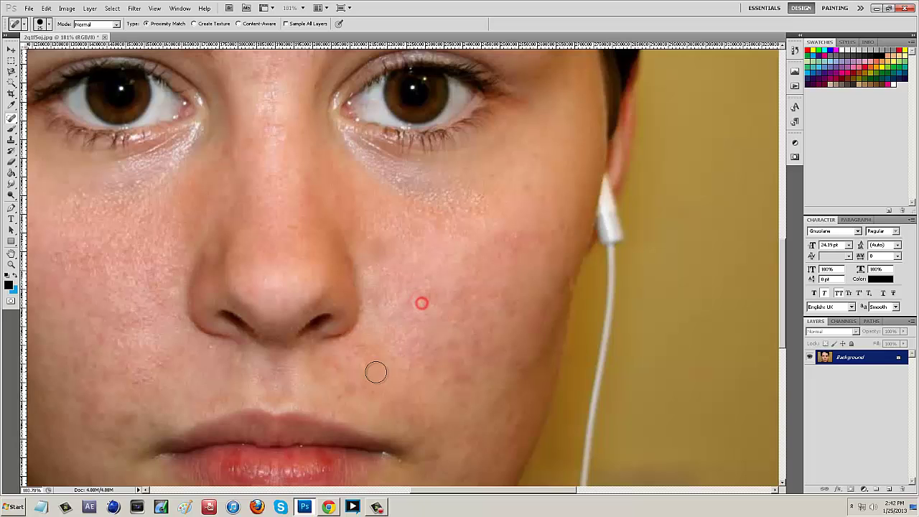
Heal the spot above the upper lip and the blemishes on the cheek between nose and mouth corner on the photo's left side.
click(337, 371)
scroll(183, 382, down, 1)
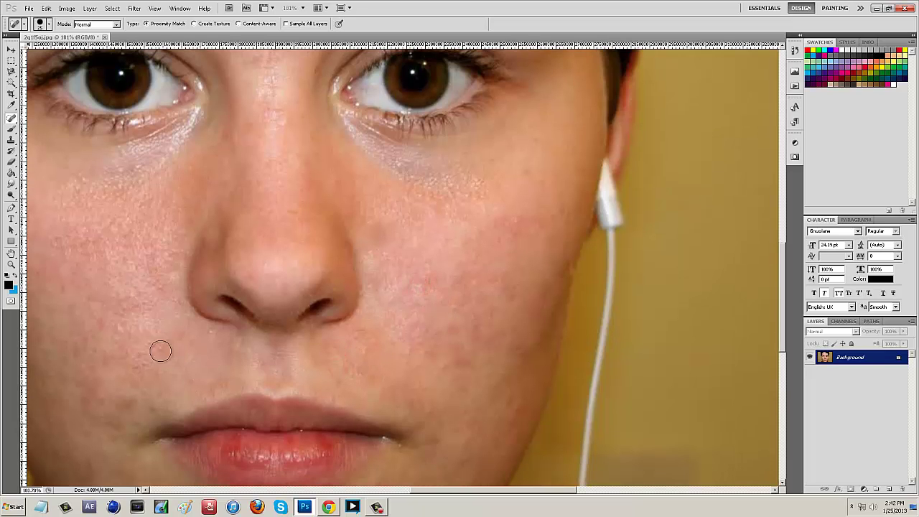
drag(155, 338, 137, 370)
scroll(230, 431, down, 1)
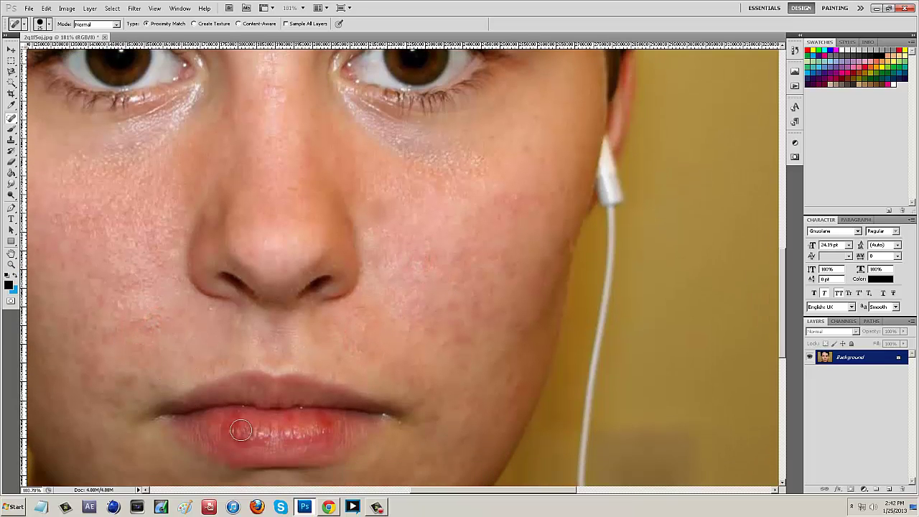
scroll(330, 481, up, 1)
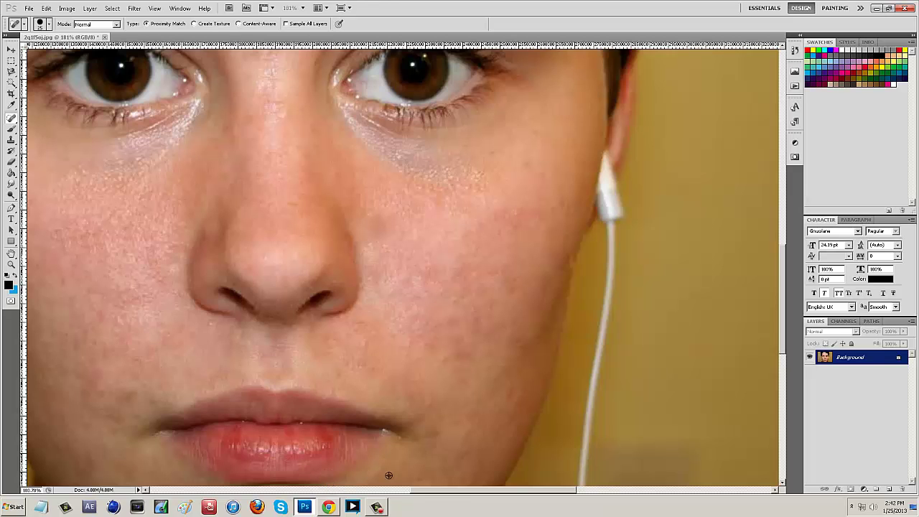
Heal the reddish spots on the upper cheek on the photo's left side.
scroll(453, 494, left, 5)
scroll(476, 357, up, 3)
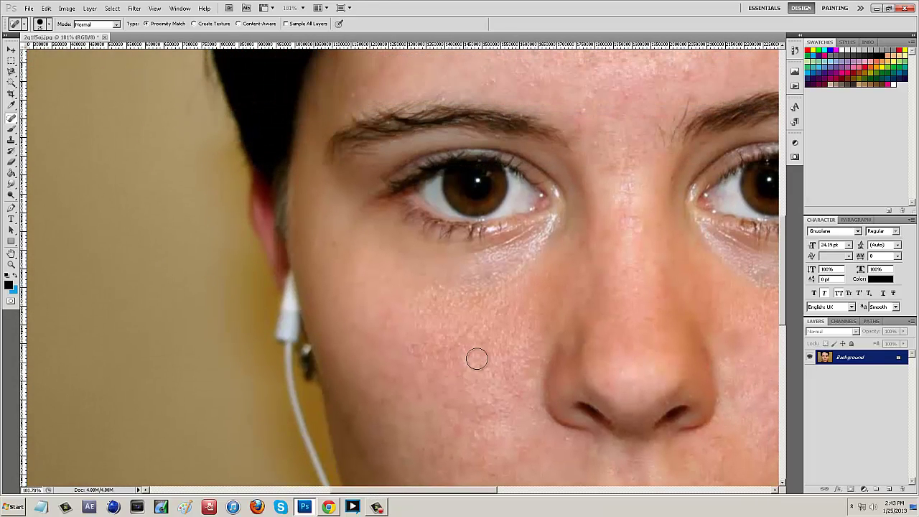
drag(429, 319, 425, 312)
click(409, 349)
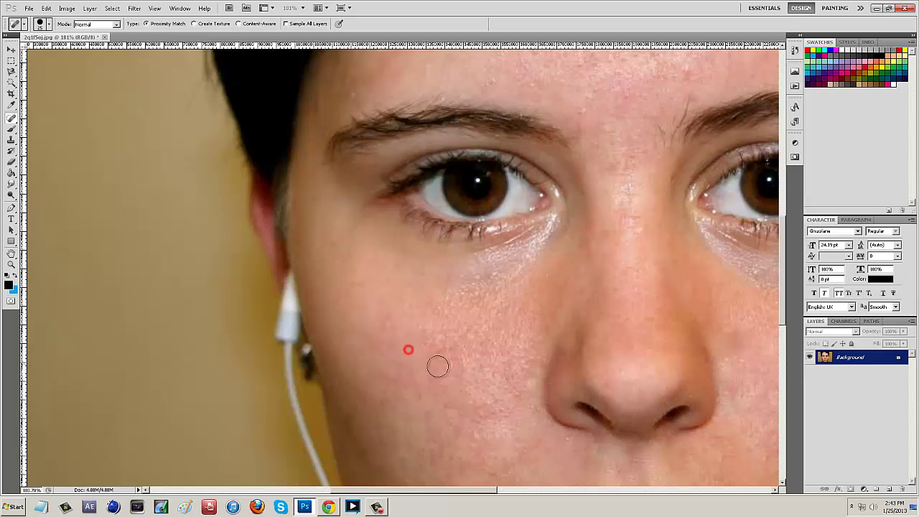
Paint over the remaining blemishes on the middle and lower cheek on the photo's left side.
scroll(469, 328, down, 1)
scroll(495, 349, down, 4)
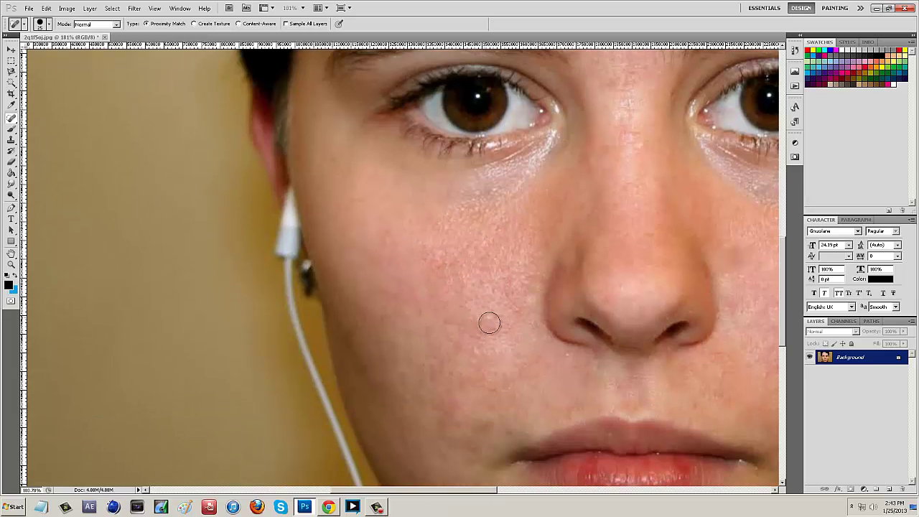
drag(486, 335, 485, 355)
click(415, 311)
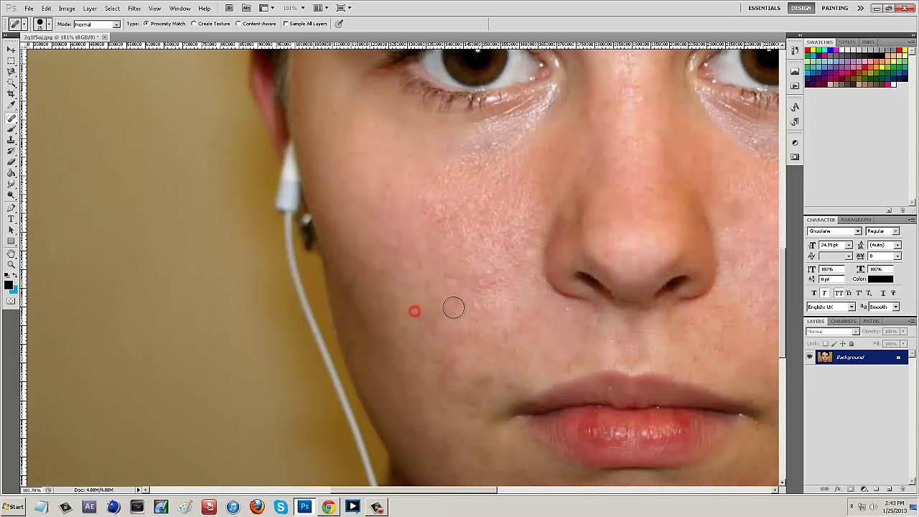
drag(452, 307, 442, 336)
scroll(459, 324, down, 2)
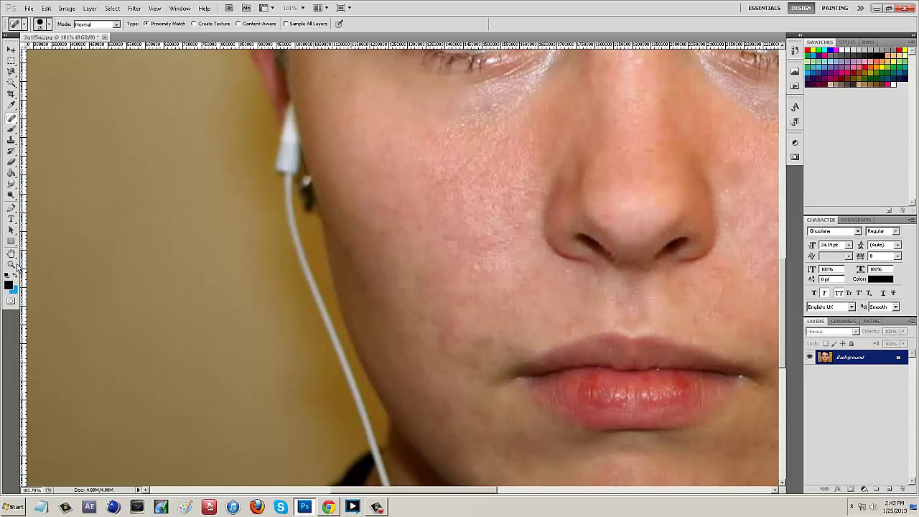
Fit the whole photo on screen and enlarge the lower face to examine the retouched skin.
click(13, 265)
right_click(340, 199)
click(354, 209)
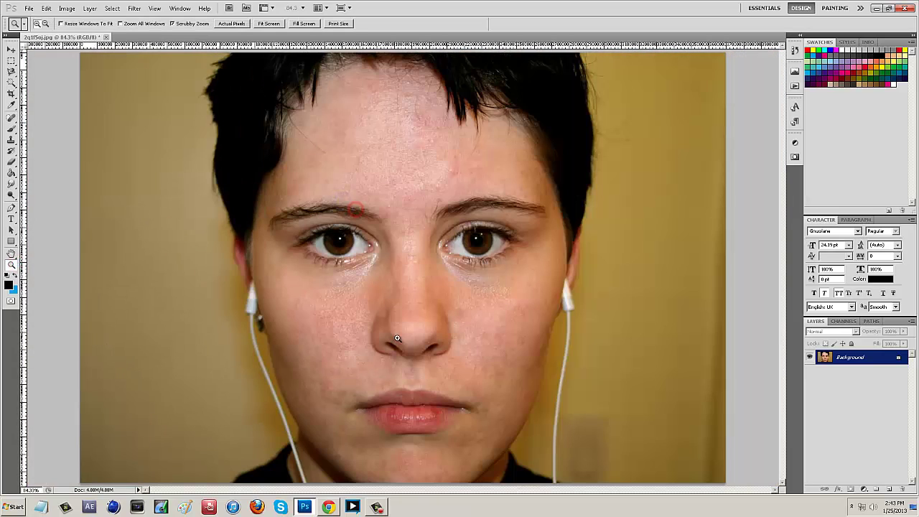
click(437, 415)
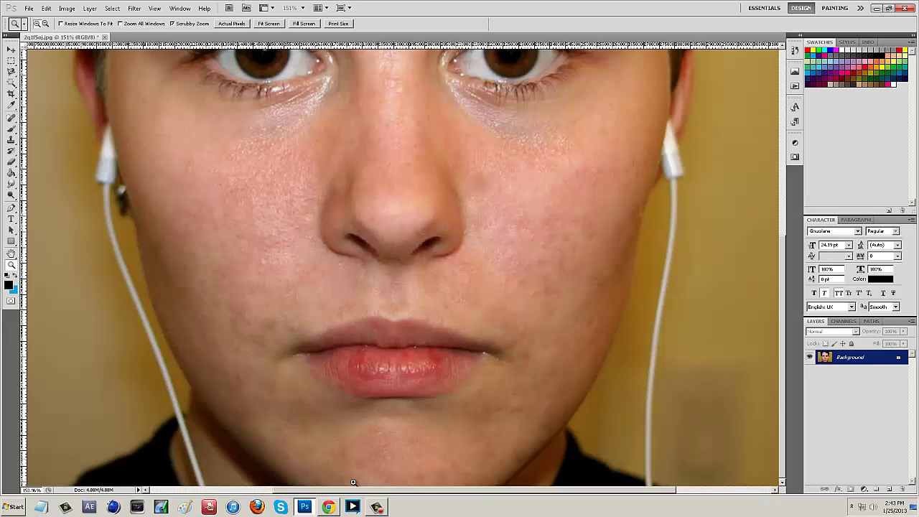
Switch to Chrome and run a Google image search for "smiling girl" in a new tab.
click(328, 507)
click(201, 9)
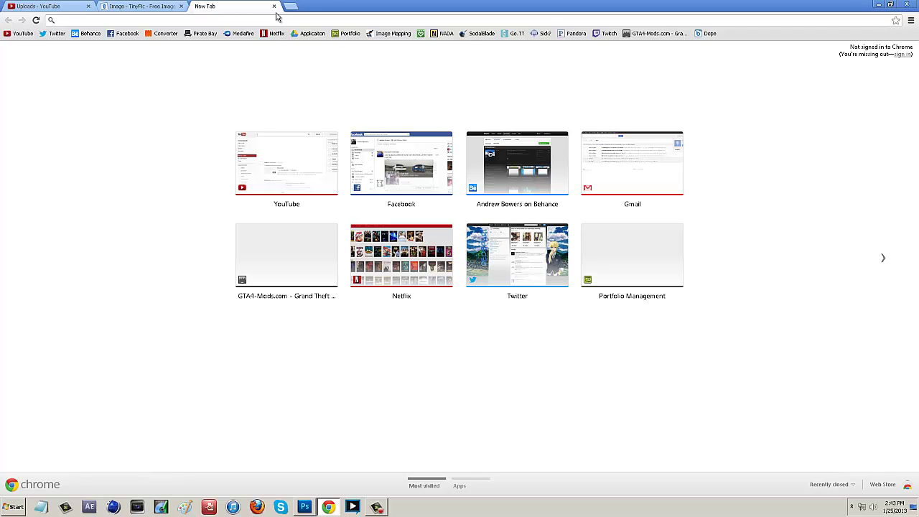
text(smiling girl)
key(Return)
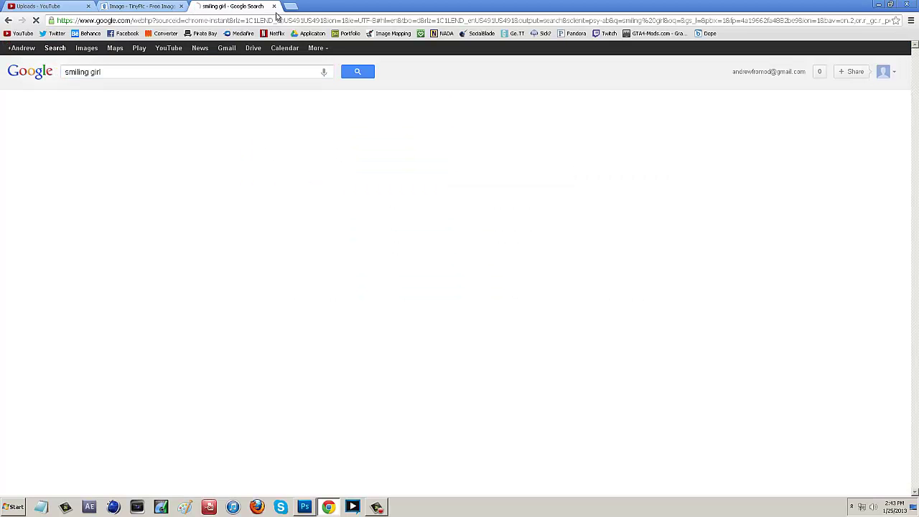
click(87, 48)
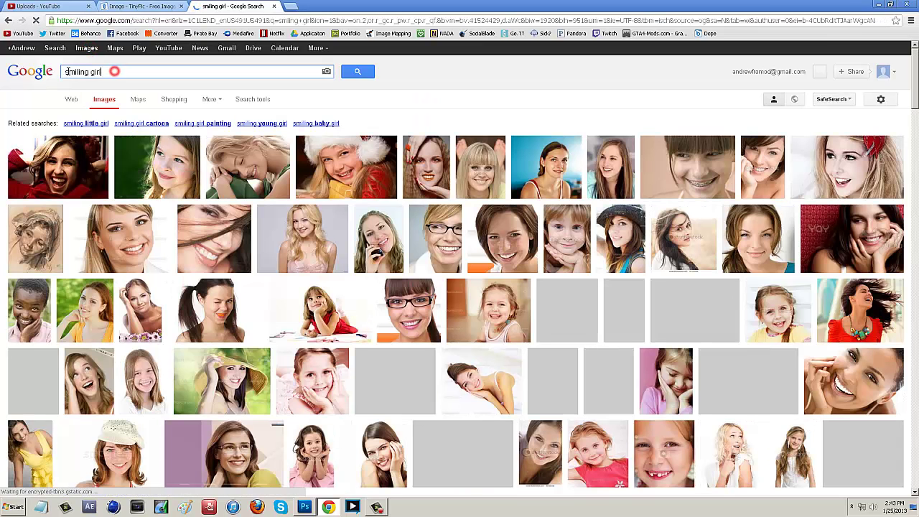
Replace the image search with one for "yellow teeth".
drag(114, 71, 67, 72)
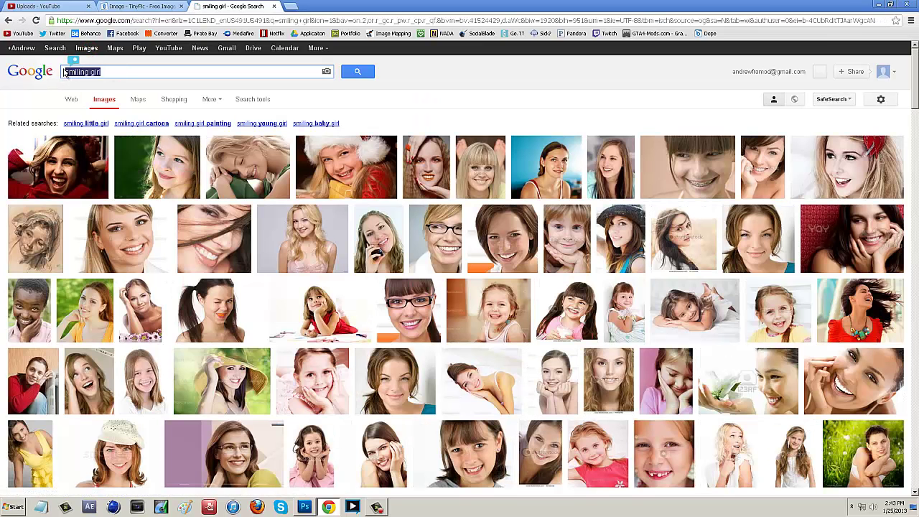
key(BackSpace)
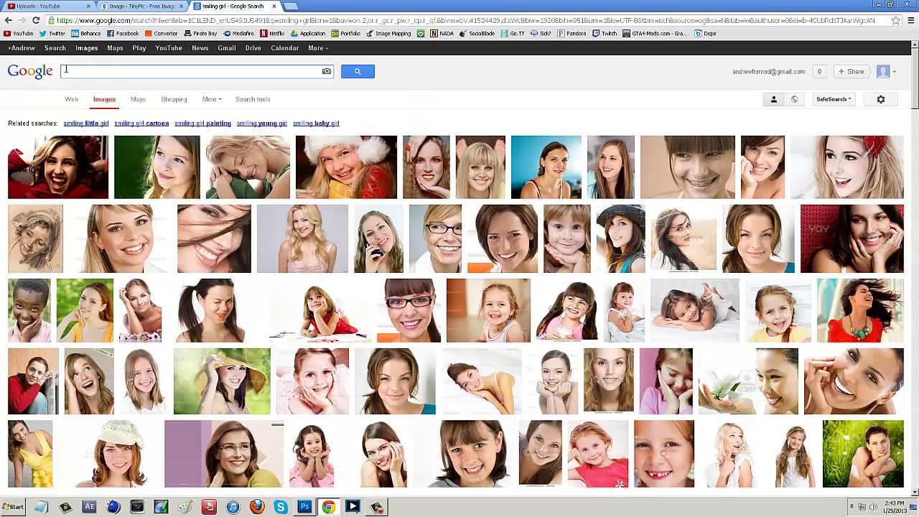
text(yellow t)
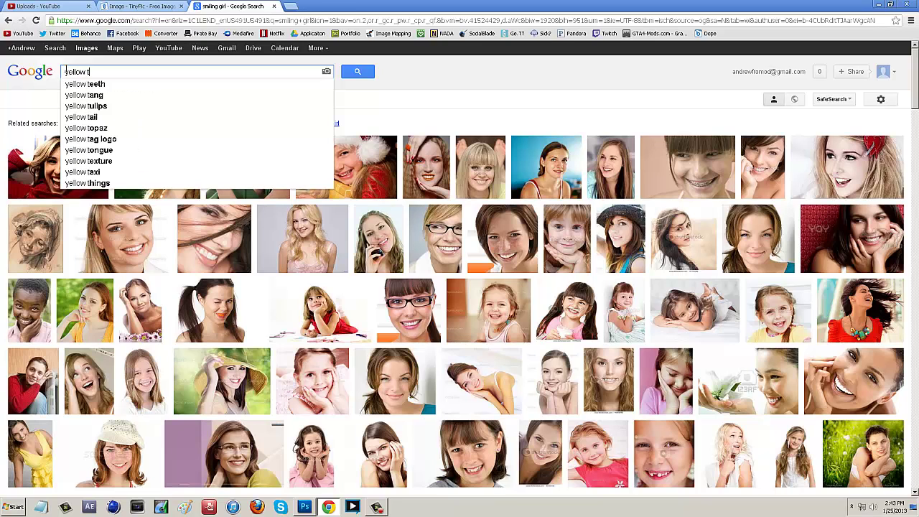
text(eeth)
key(Return)
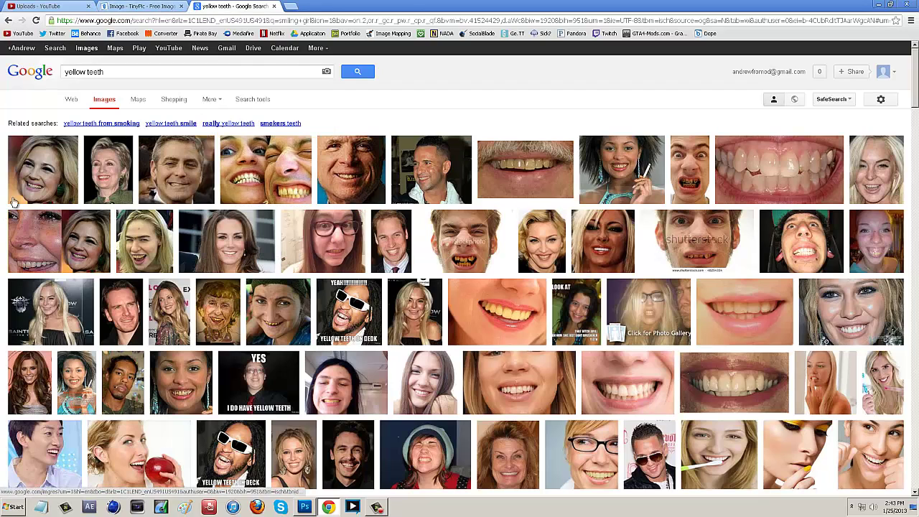
Save the first result's photo of the smiling blonde woman to the desktop and open it as a separate document in Photoshop.
click(35, 192)
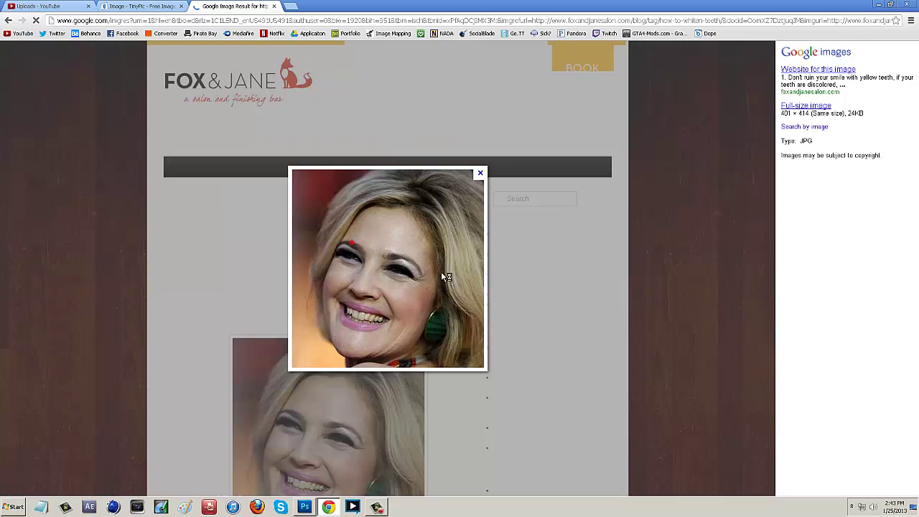
click(914, 508)
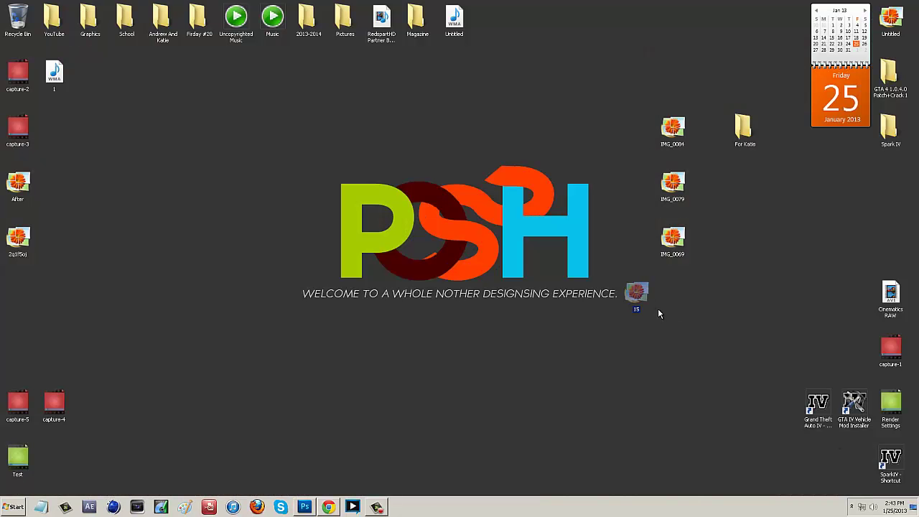
click(304, 507)
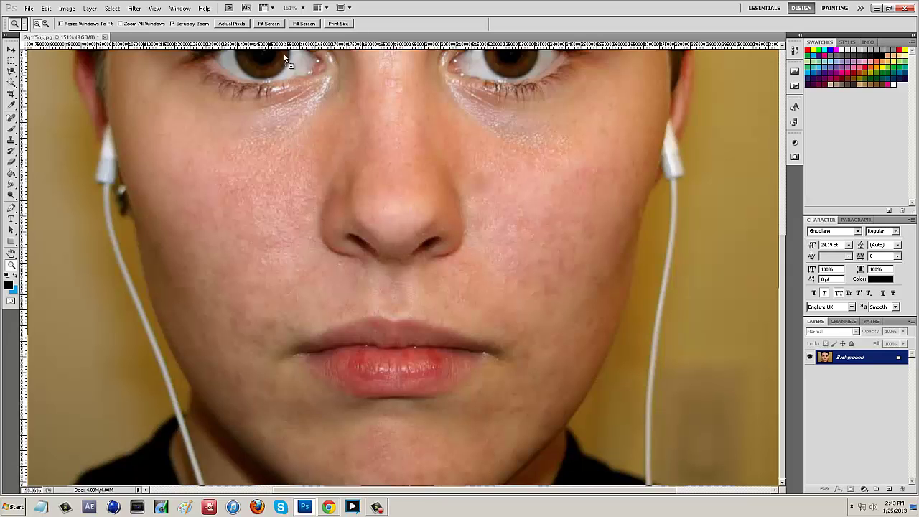
drag(215, 39, 216, 40)
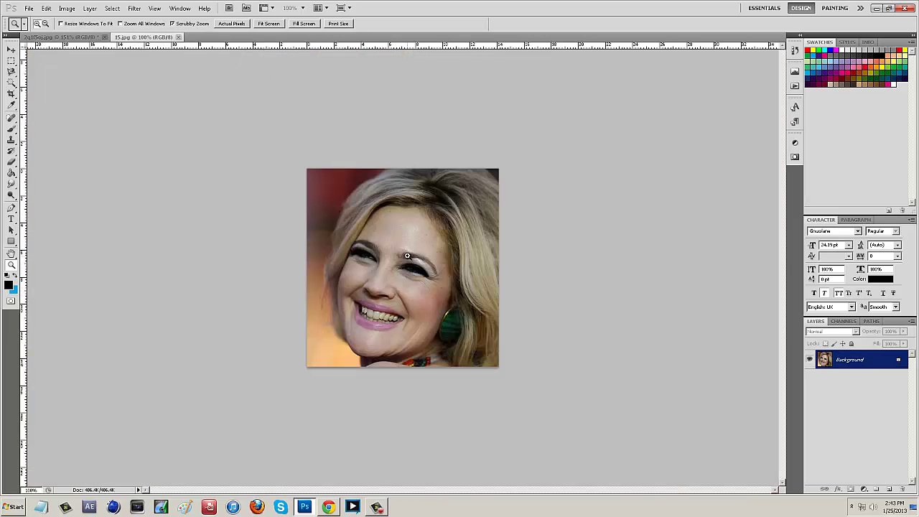
Whiten the woman's teeth using the Dodge Tool with a smaller soft brush, Midtones range and 100% exposure.
right_click(406, 255)
click(411, 261)
click(236, 293)
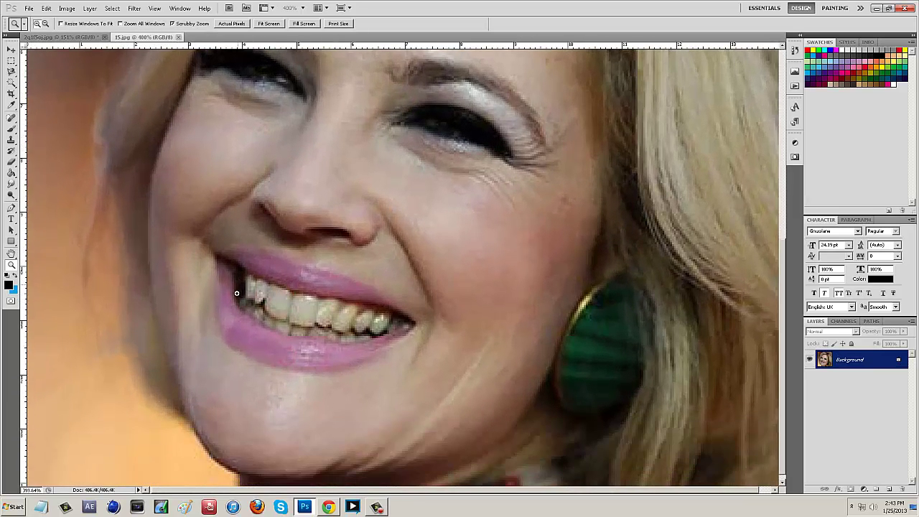
drag(236, 293, 151, 308)
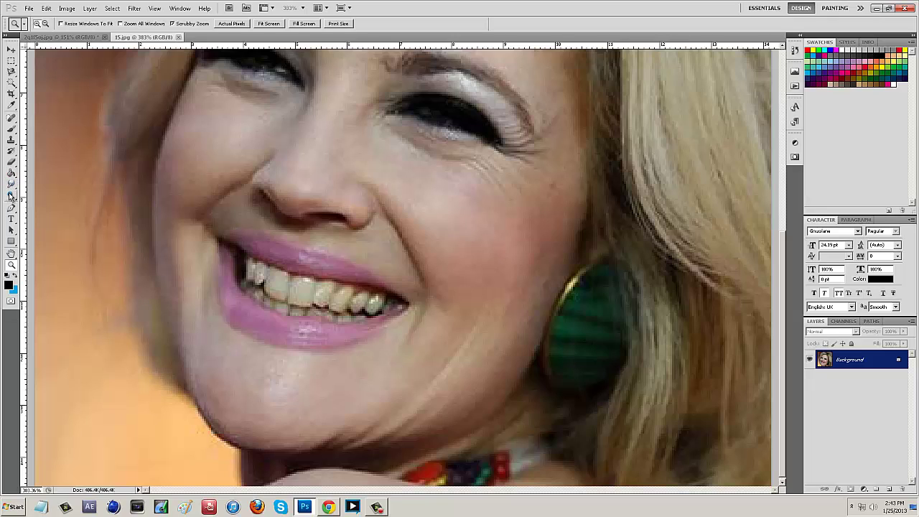
click(8, 196)
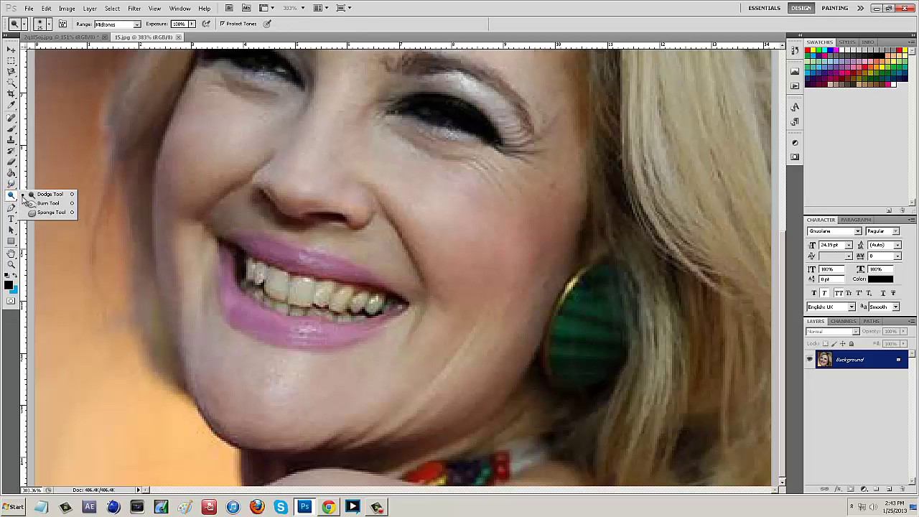
click(43, 195)
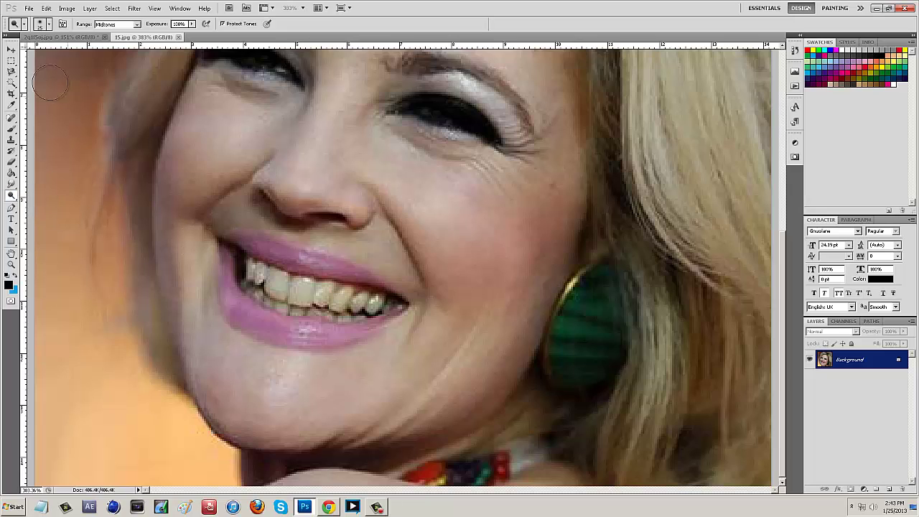
click(41, 24)
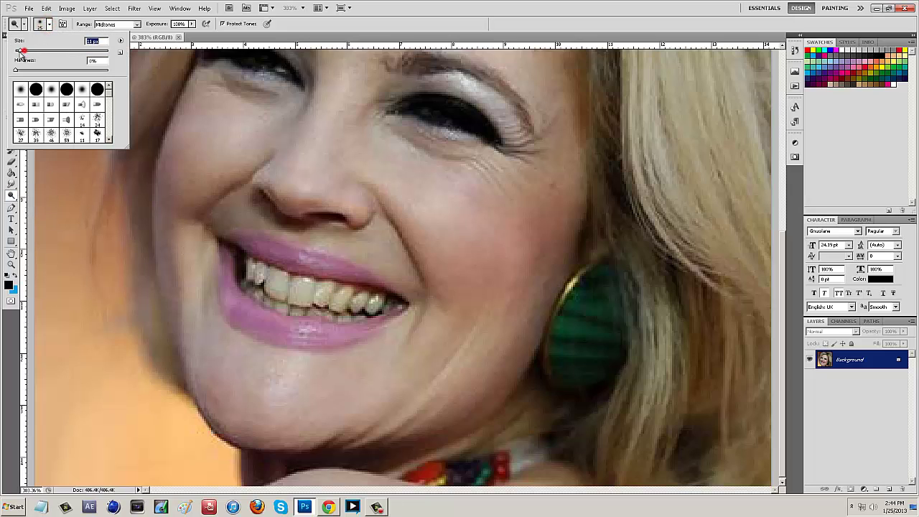
drag(23, 52, 21, 52)
mouse_move(258, 268)
mouse_down()
mouse_move(376, 304)
mouse_move(313, 307)
mouse_move(256, 284)
mouse_move(328, 307)
mouse_move(364, 306)
mouse_move(241, 270)
mouse_move(372, 304)
mouse_move(297, 306)
mouse_move(252, 280)
mouse_move(309, 303)
mouse_move(370, 305)
mouse_up()
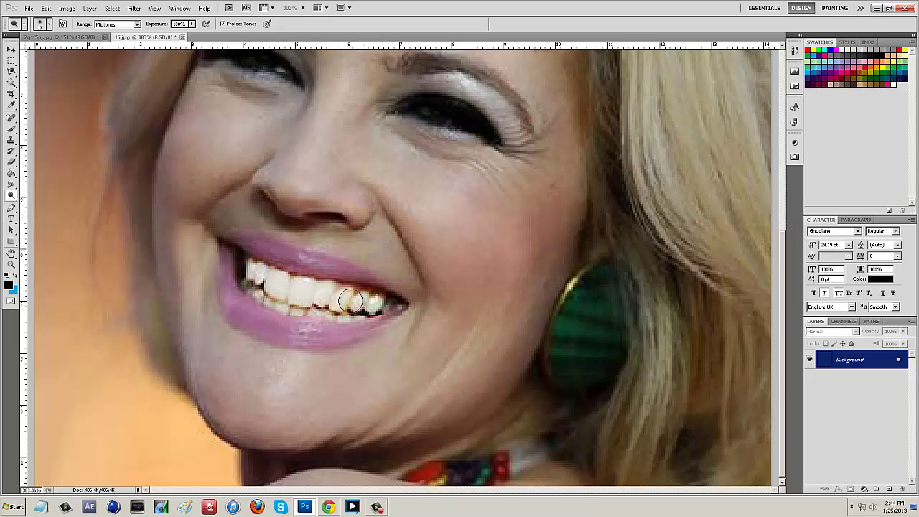
Examine the whitened teeth both up close and with the whole photo fitted on screen.
click(15, 265)
right_click(275, 222)
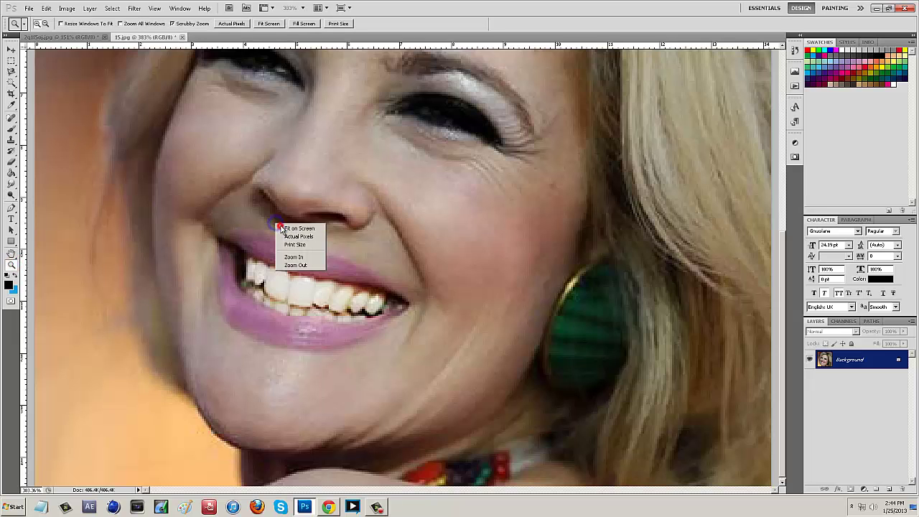
click(280, 225)
drag(443, 242, 439, 242)
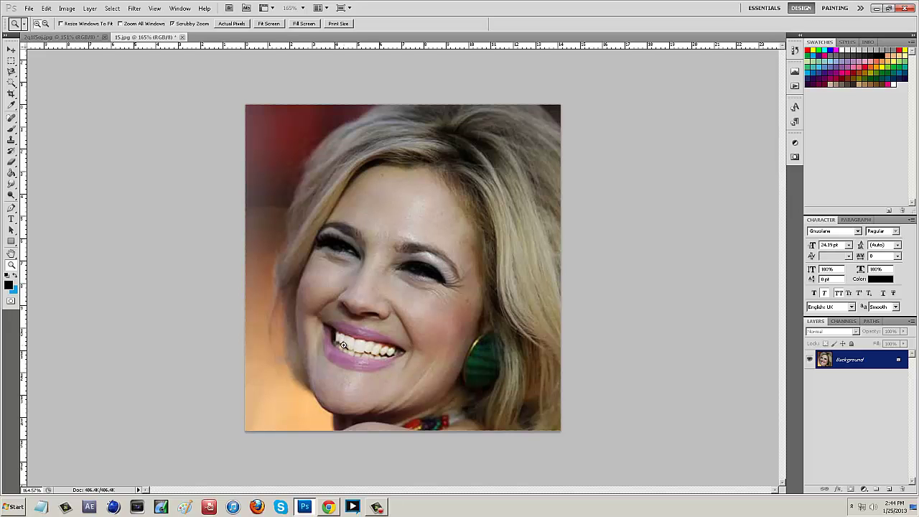
drag(343, 346, 345, 339)
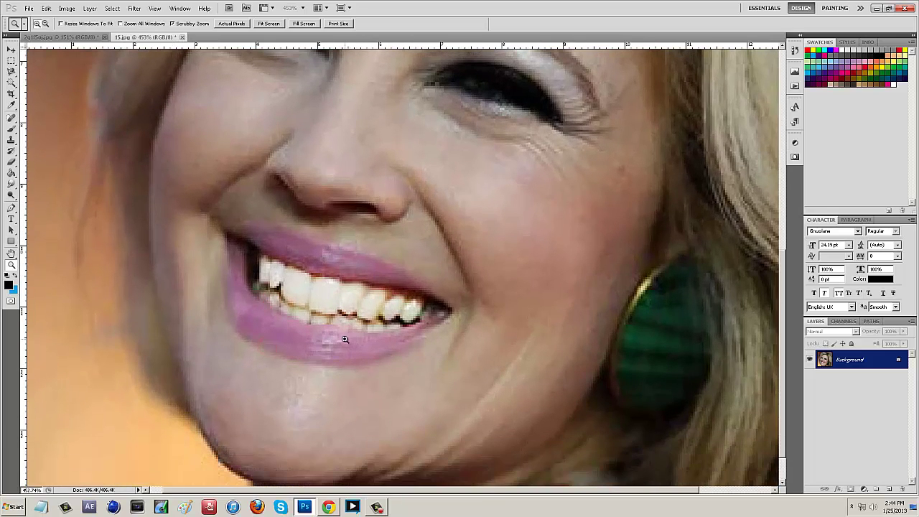
right_click(344, 339)
click(351, 348)
alt+click(308, 299)
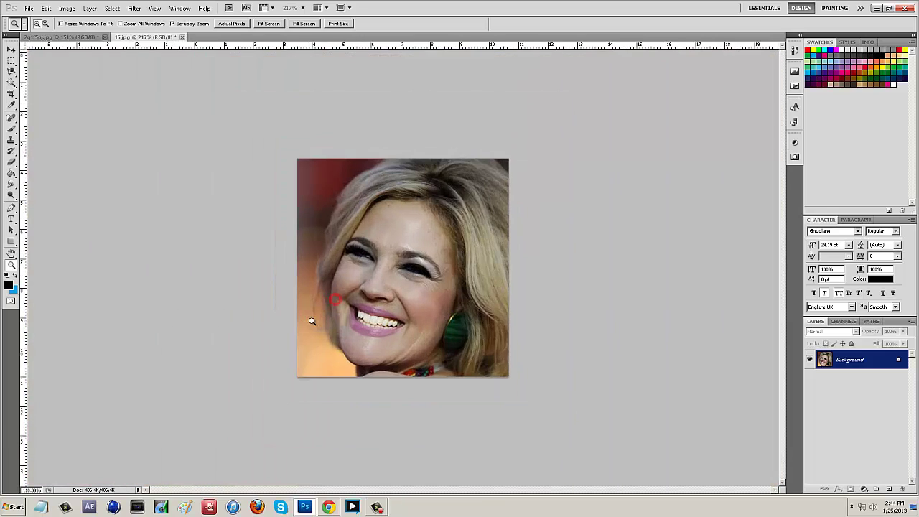
drag(360, 299, 371, 318)
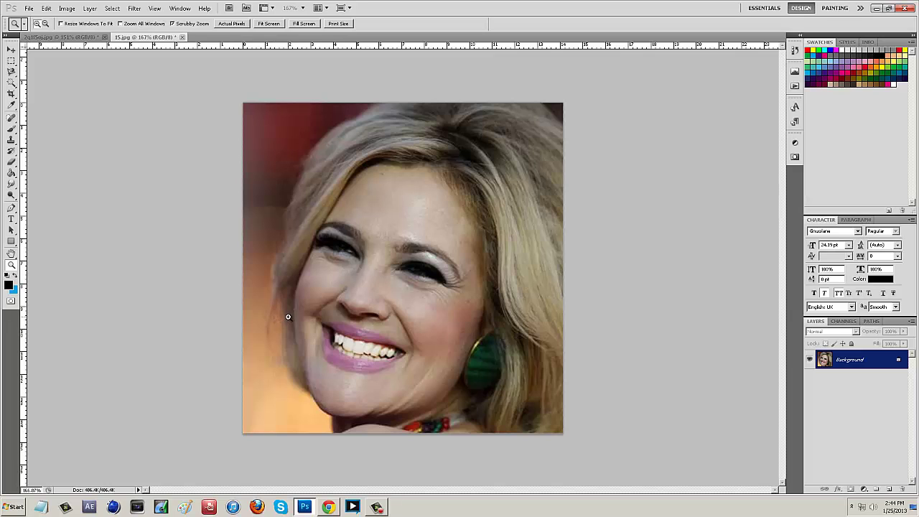
drag(345, 365, 345, 364)
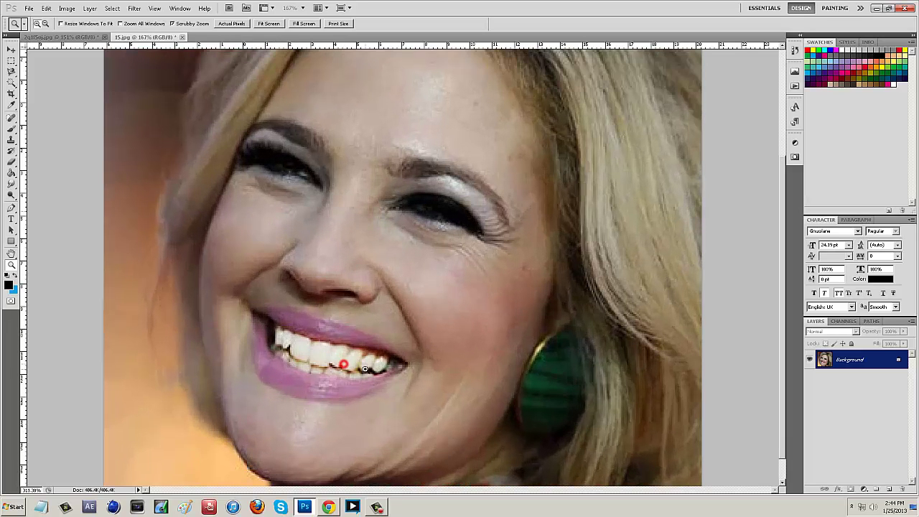
right_click(434, 328)
click(447, 331)
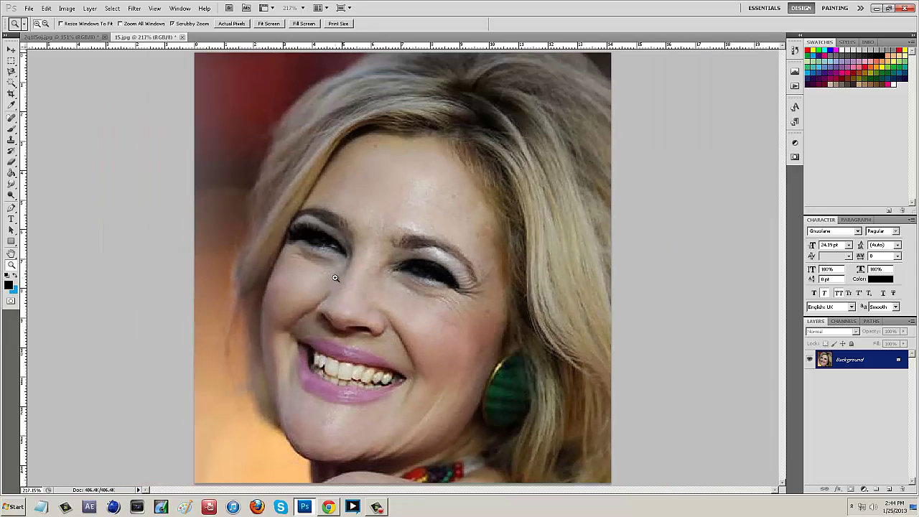
Undo and restore the Dodge stroke to compare the teeth before and after whitening.
key(ctrl+z)
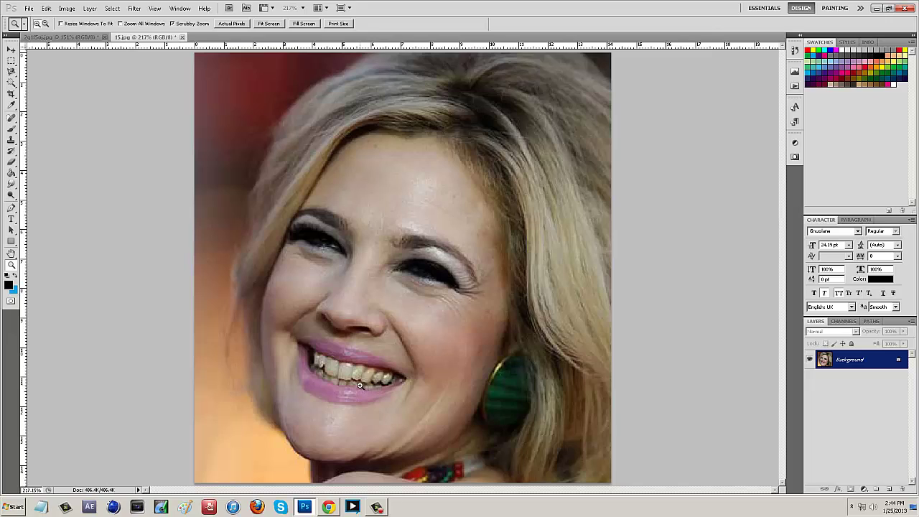
key(ctrl+z)
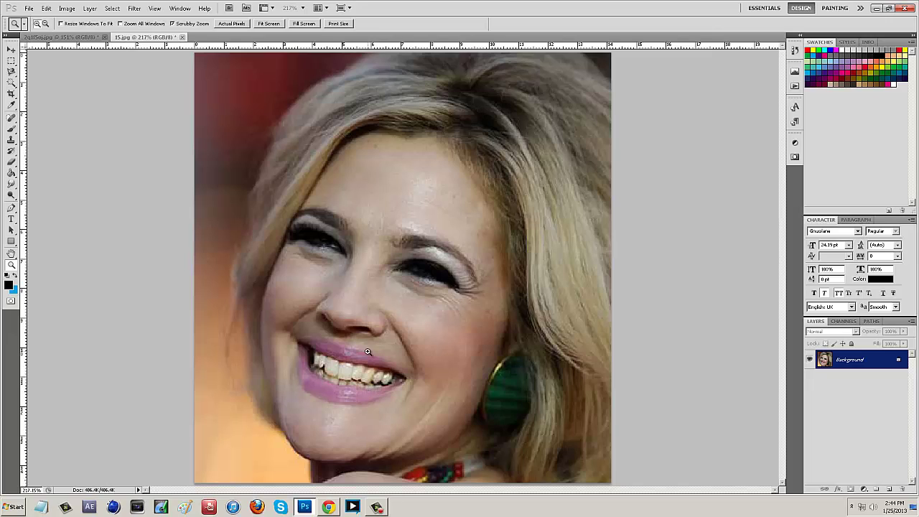
right_click(336, 331)
click(358, 332)
Close 15.jpg without saving its changes and fit the earphone portrait on screen.
click(183, 37)
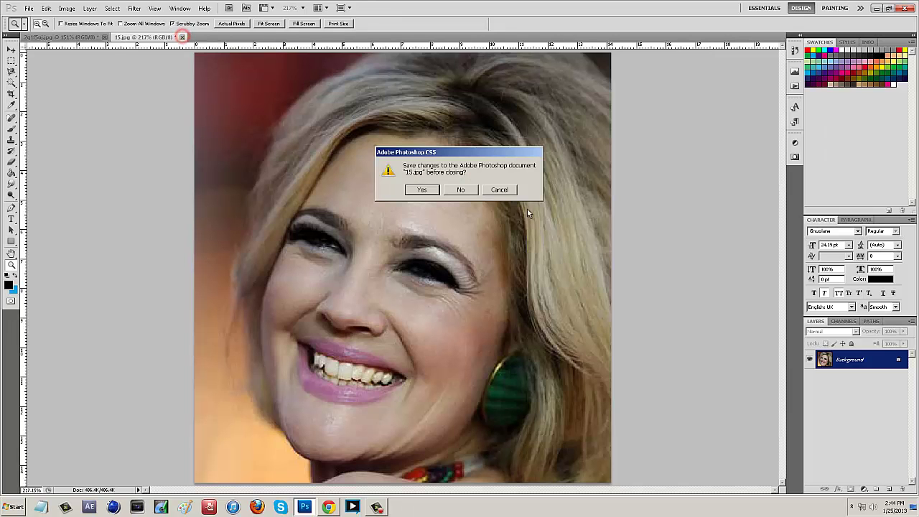
click(474, 193)
right_click(428, 277)
click(435, 273)
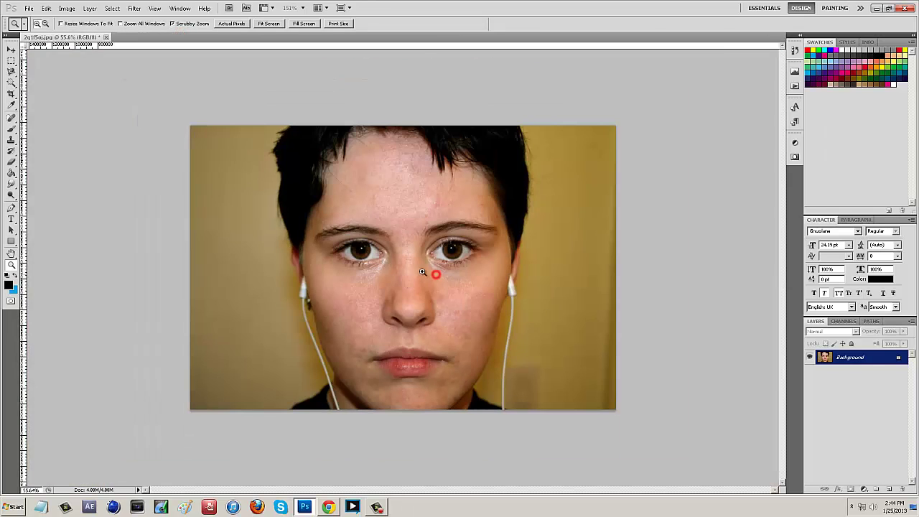
right_click(431, 262)
drag(434, 271, 180, 271)
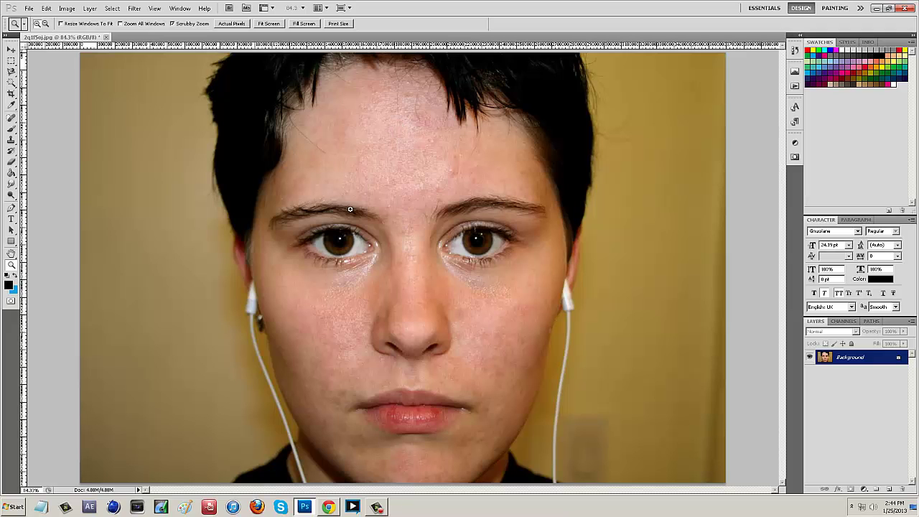
Trace a closed path with the Pen tool around the iris of the eye on the photo's left side.
drag(351, 209, 518, 257)
right_click(439, 198)
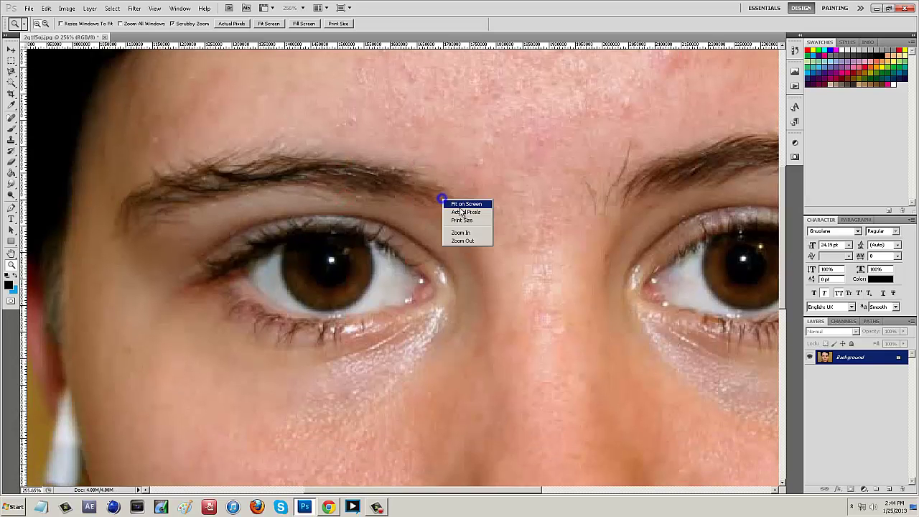
click(444, 201)
drag(306, 209, 439, 237)
scroll(296, 190, down, 1)
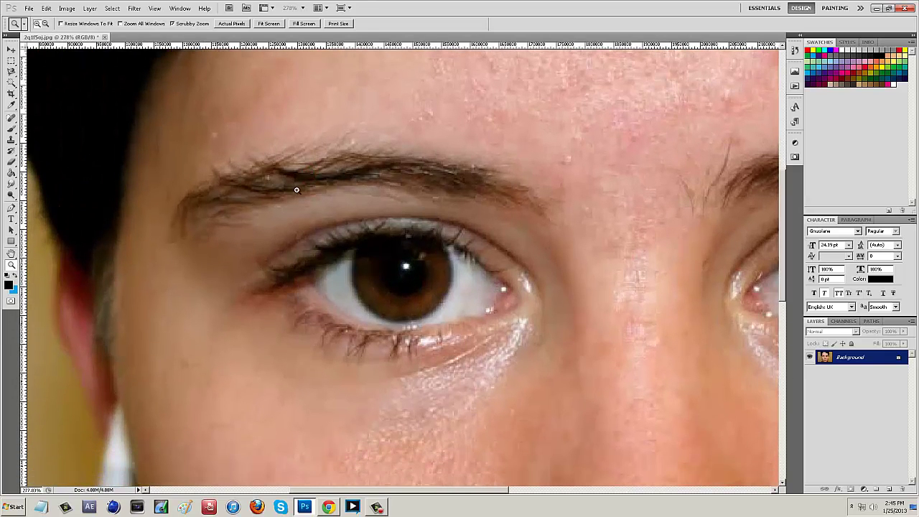
click(12, 208)
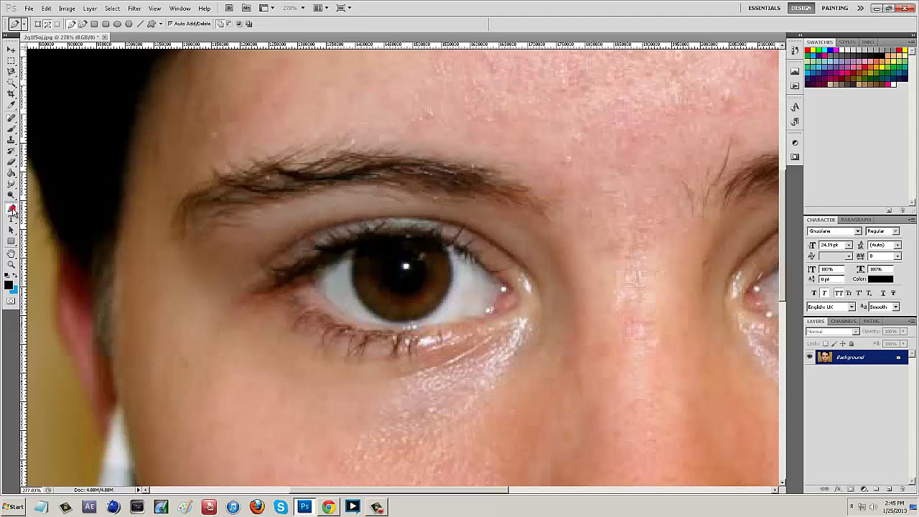
click(354, 251)
drag(379, 316, 414, 338)
drag(445, 296, 465, 252)
drag(442, 243, 423, 233)
click(442, 245)
drag(354, 252, 316, 281)
Add a new layer and fill the iris path on it with green #4bff8b in Normal mode at 100% opacity.
right_click(407, 283)
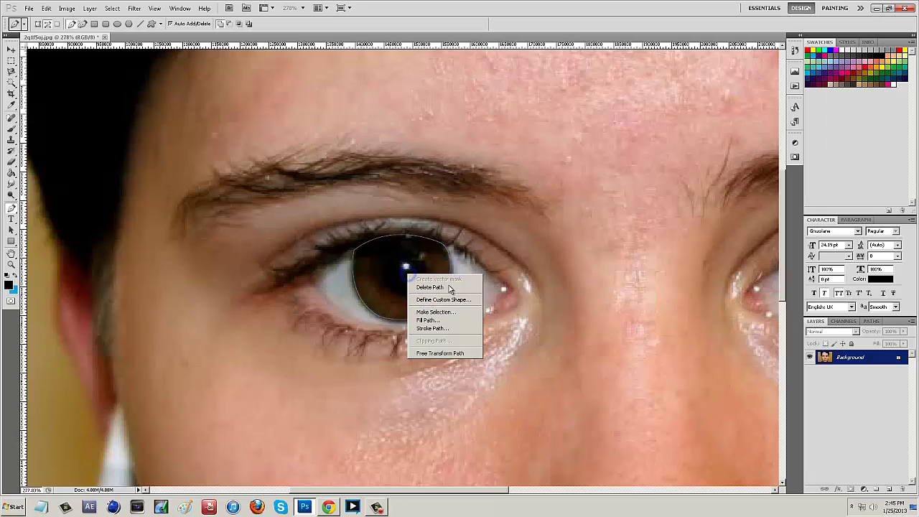
click(897, 426)
click(890, 490)
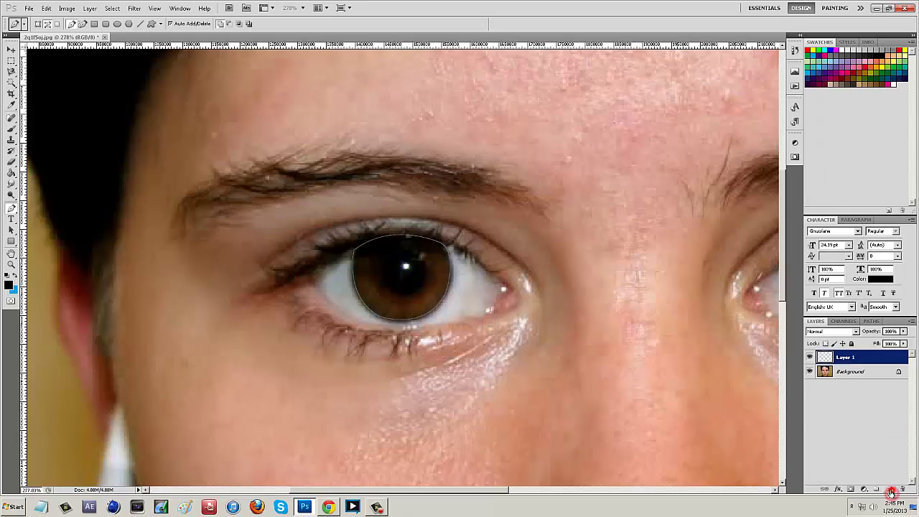
right_click(421, 285)
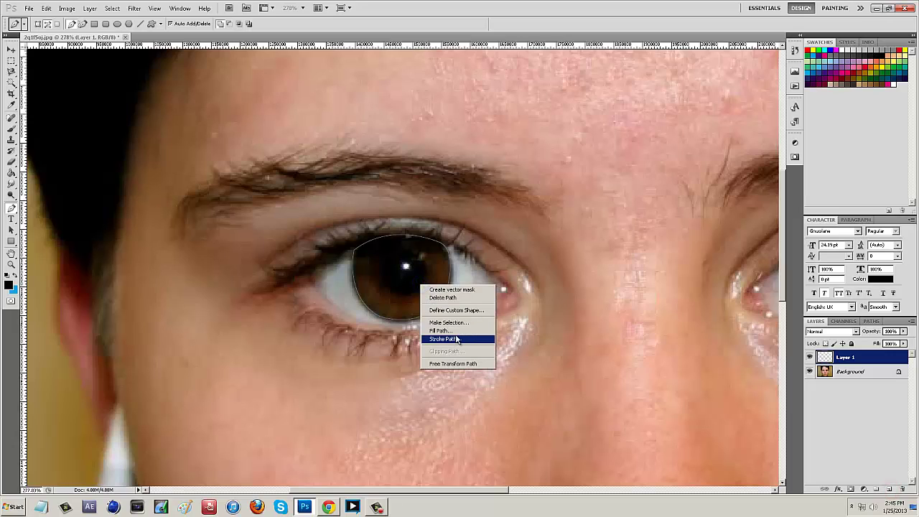
click(442, 331)
click(257, 236)
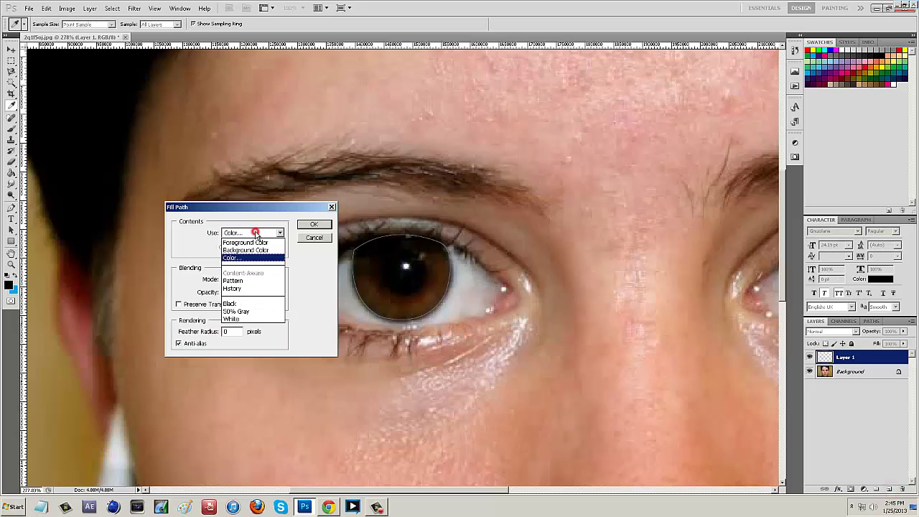
click(247, 256)
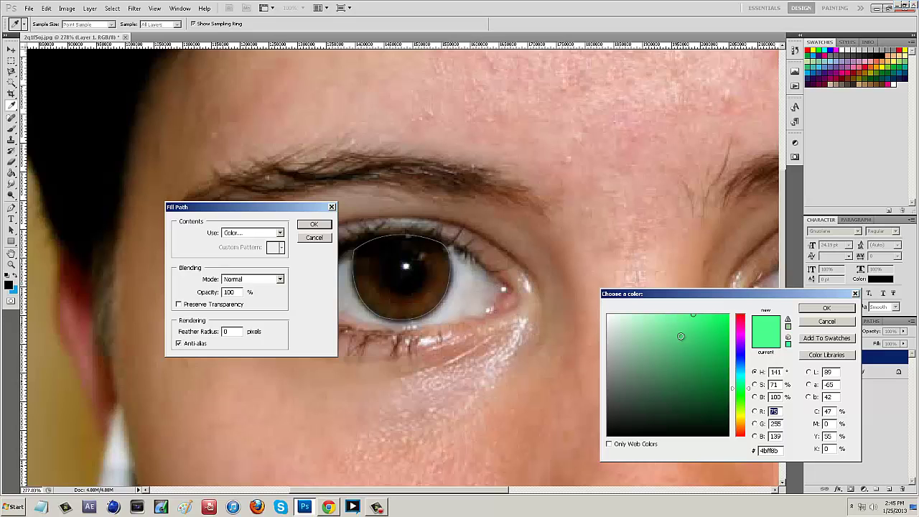
click(827, 308)
click(314, 224)
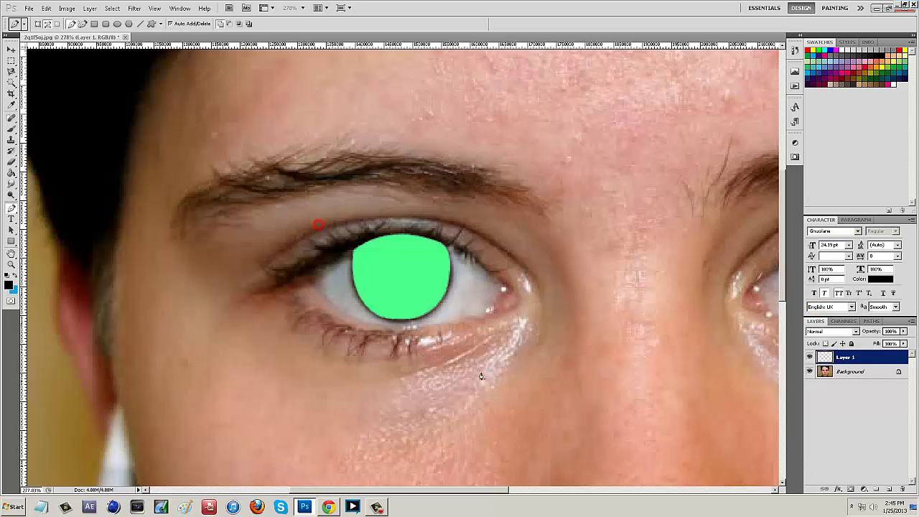
Delete the iris path and set the green fill layer's blend mode to Overlay.
right_click(482, 306)
click(495, 318)
click(831, 332)
click(815, 199)
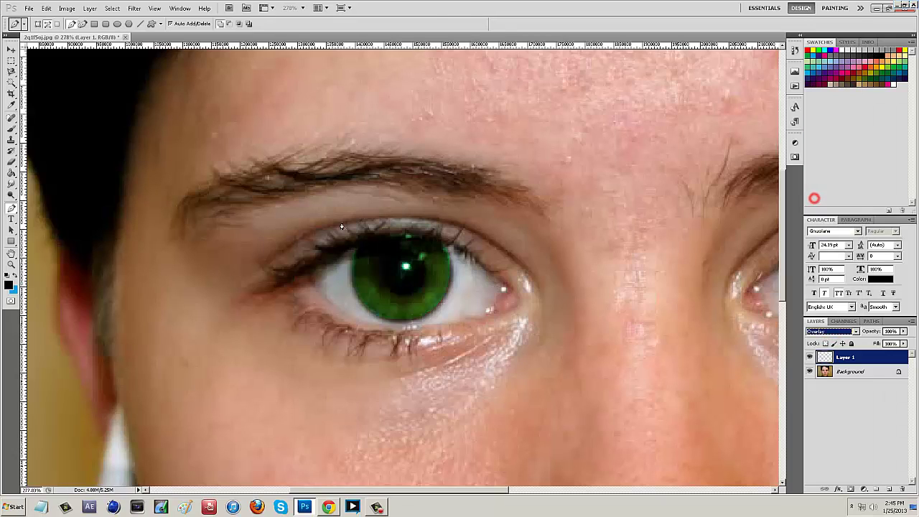
Enlarge the green iris fill slightly with Free Transform so it covers the whole iris.
click(11, 50)
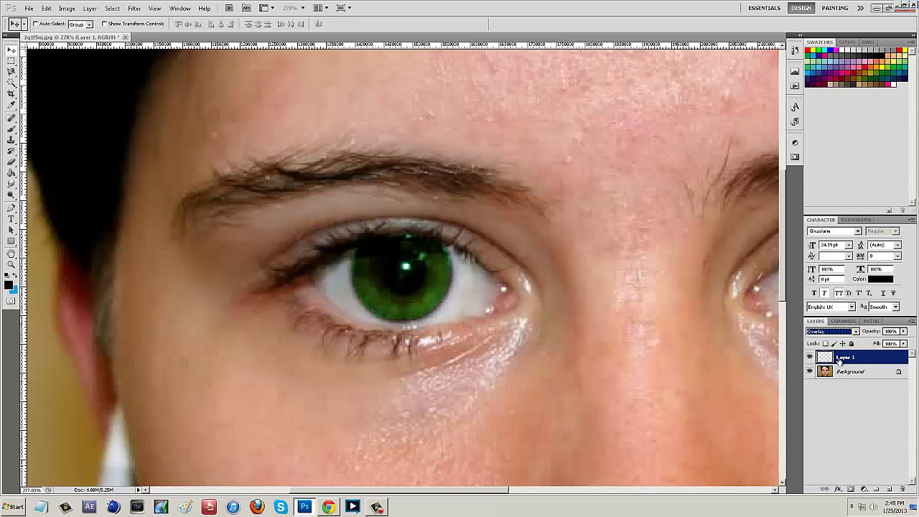
key(ctrl+t)
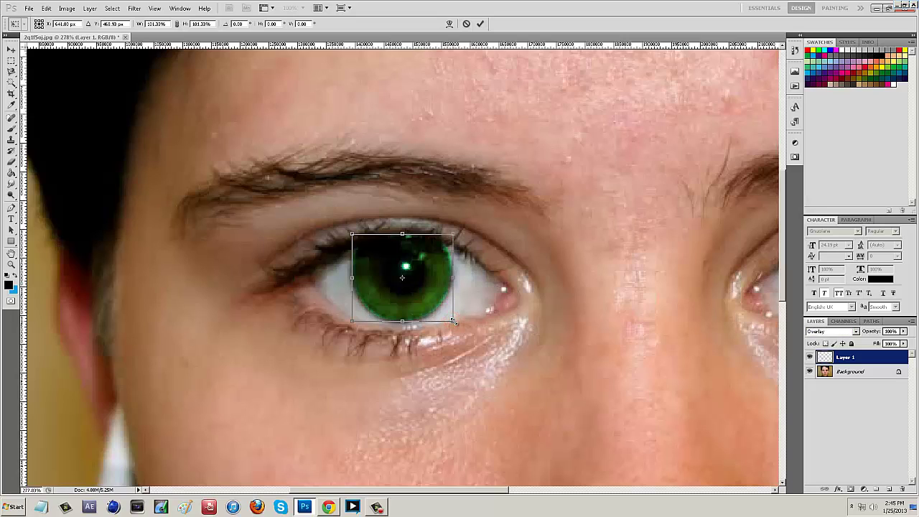
key(Return)
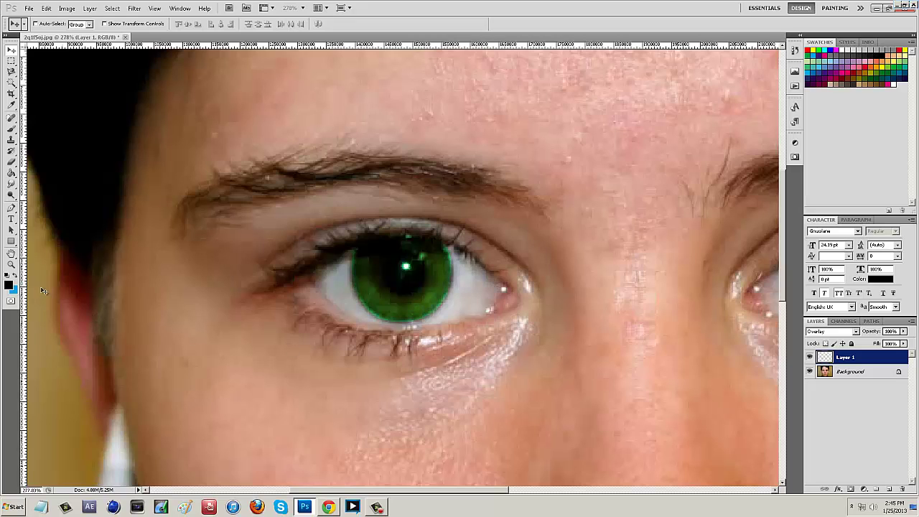
Fit the portrait on screen and lower the green iris layer's opacity to 70%.
click(11, 265)
right_click(384, 191)
click(391, 195)
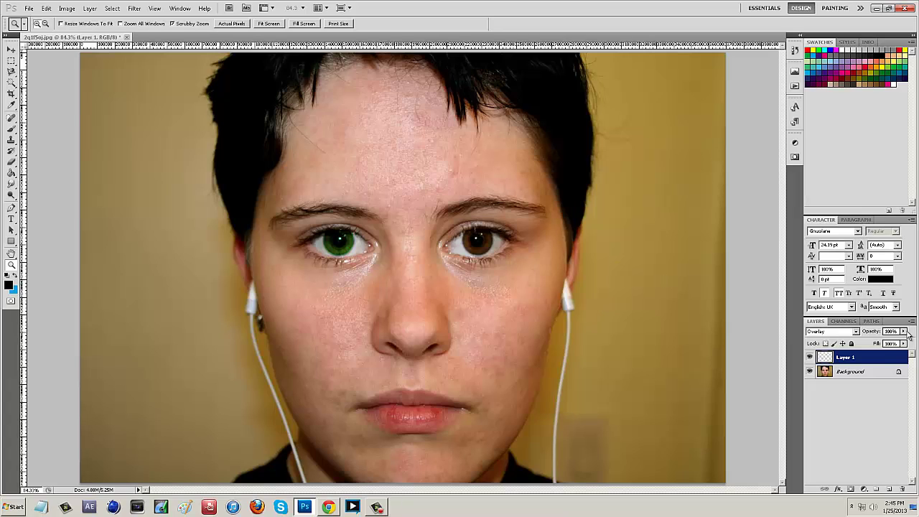
click(898, 332)
text(70)
key(Return)
drag(874, 332, 857, 330)
click(894, 332)
drag(874, 332, 859, 332)
Duplicate the green iris layer and move the copy over the iris of the other eye.
click(11, 50)
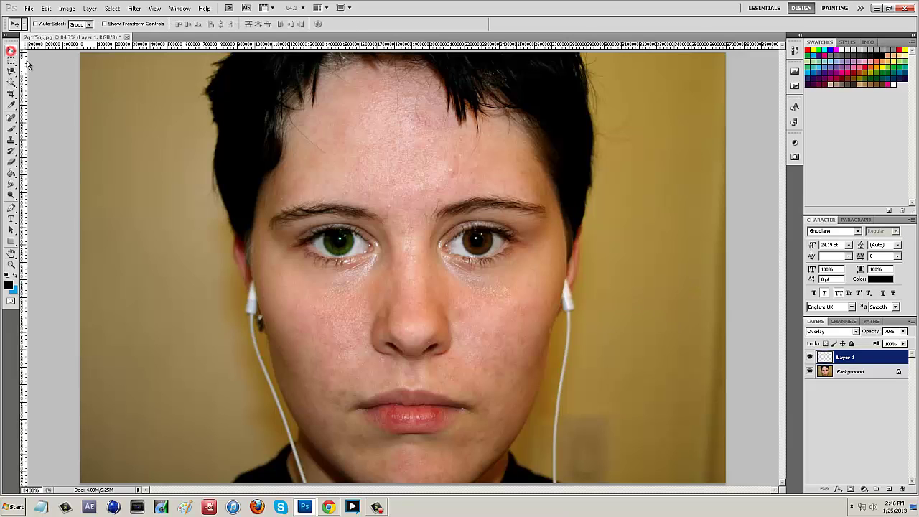
key(ctrl+j)
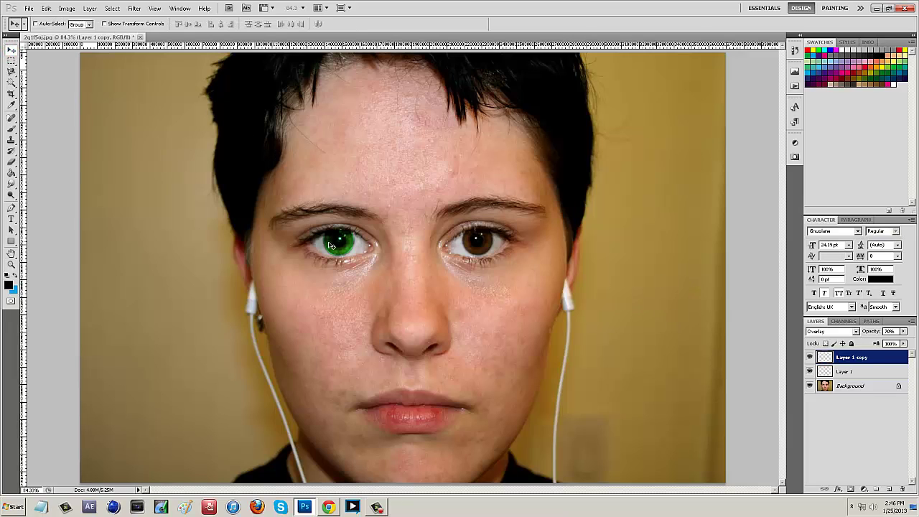
drag(332, 246, 477, 253)
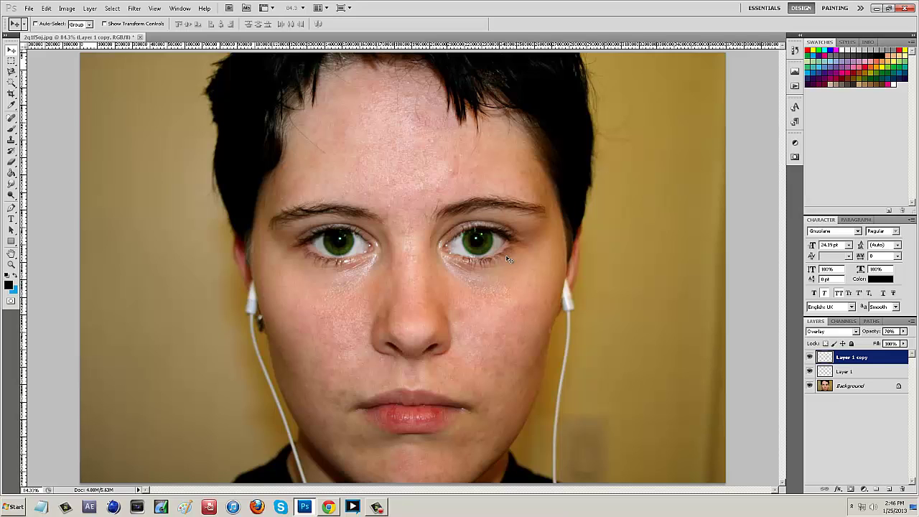
click(12, 265)
right_click(311, 171)
click(319, 173)
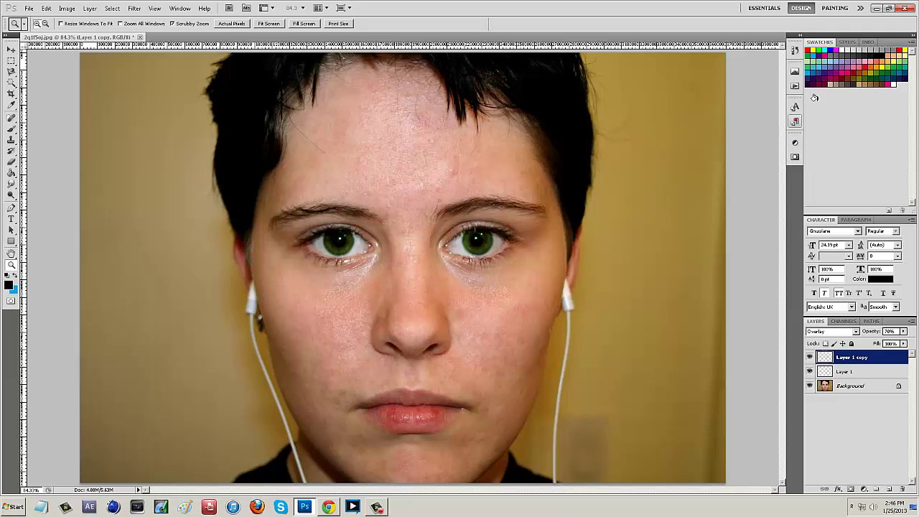
Add a Black & White adjustment layer with the Default settings above the iris layers.
click(805, 7)
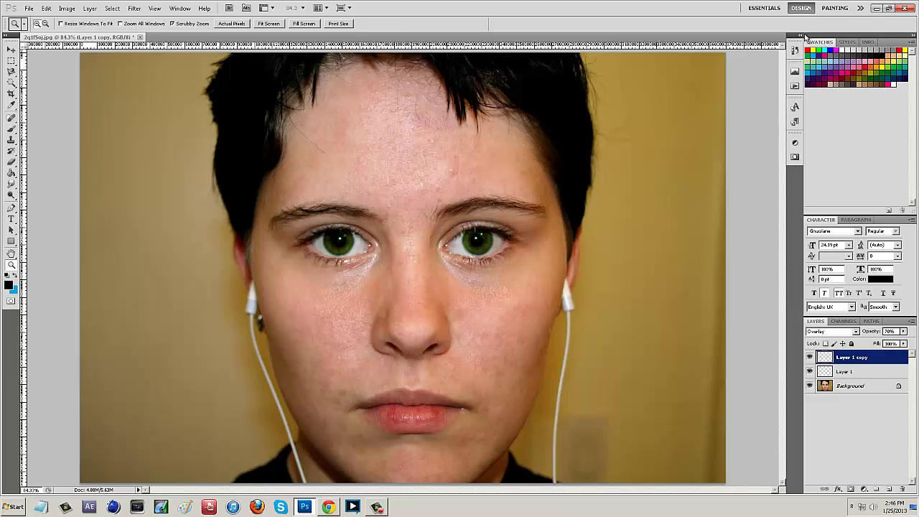
click(795, 144)
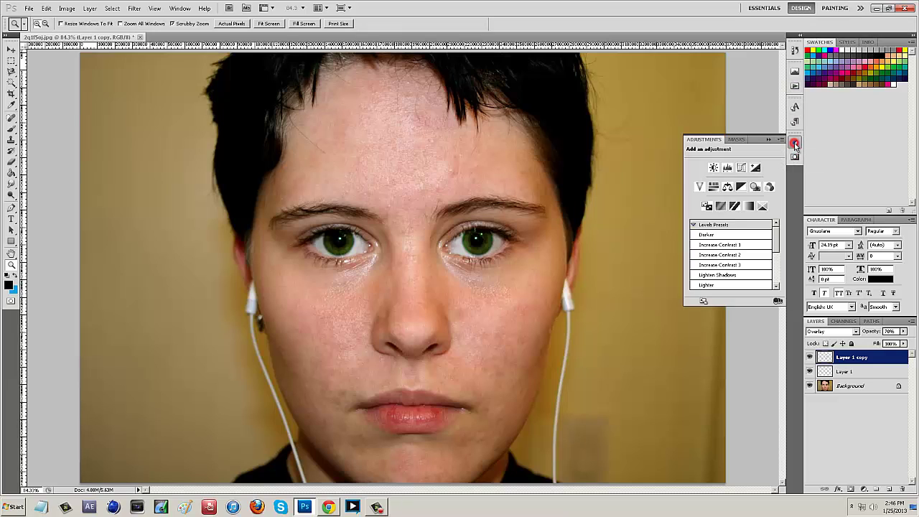
click(693, 225)
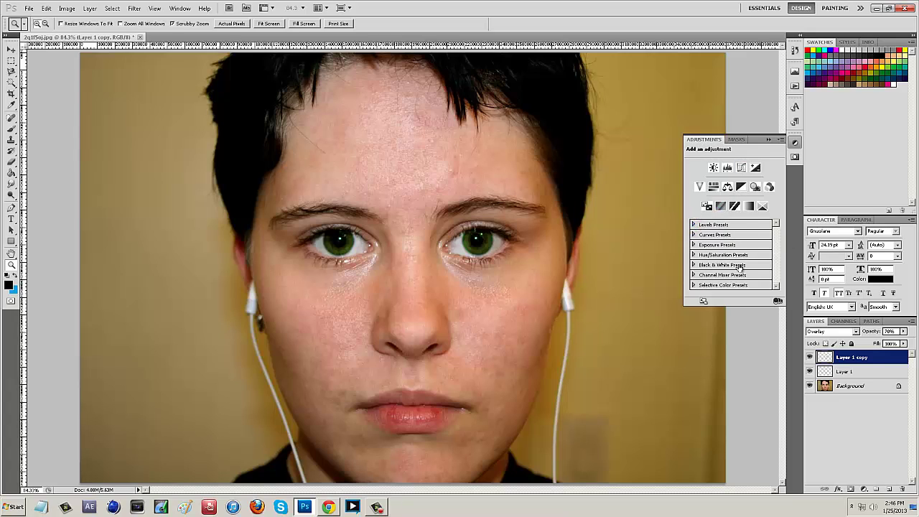
click(742, 188)
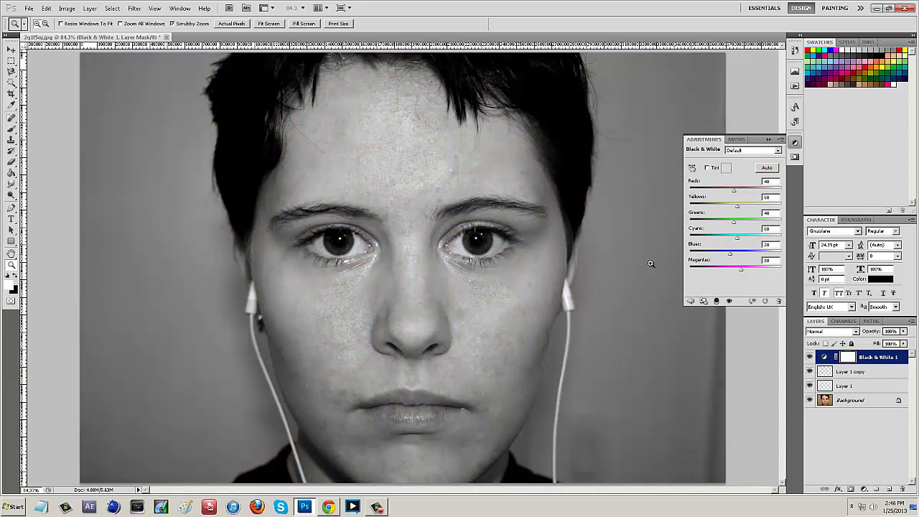
click(690, 301)
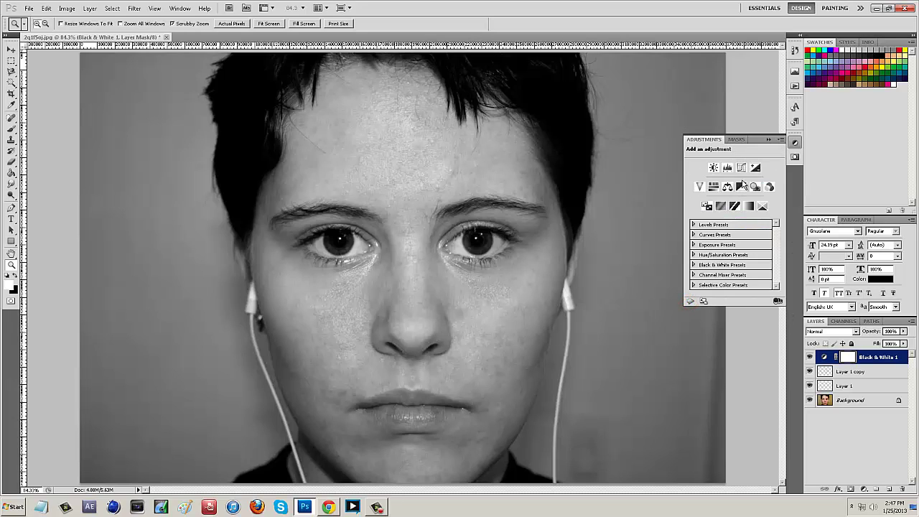
Add a Photo Filter adjustment layer and try the Violet, Blue and Green filters on the portrait.
click(755, 188)
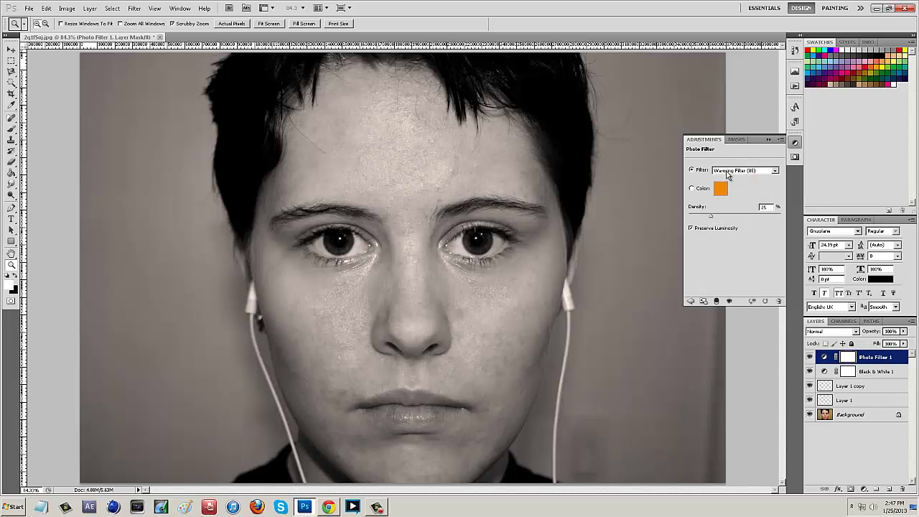
click(734, 172)
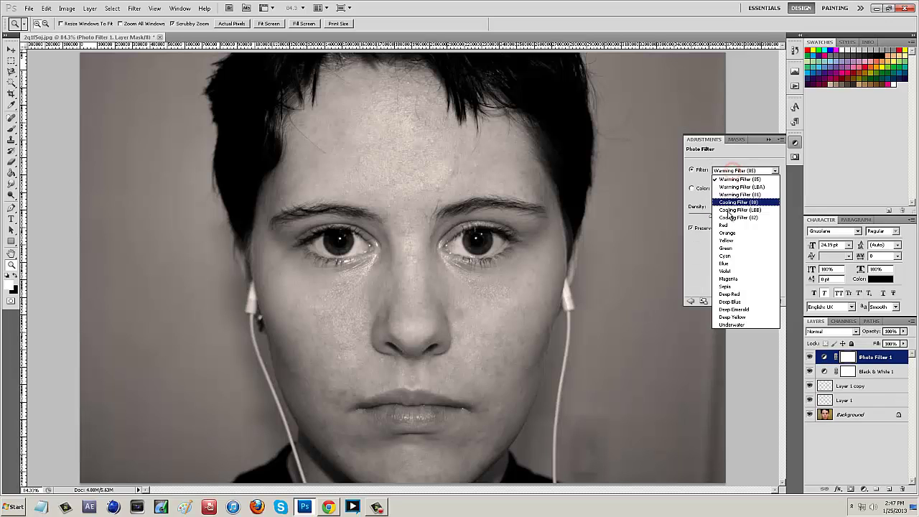
click(740, 270)
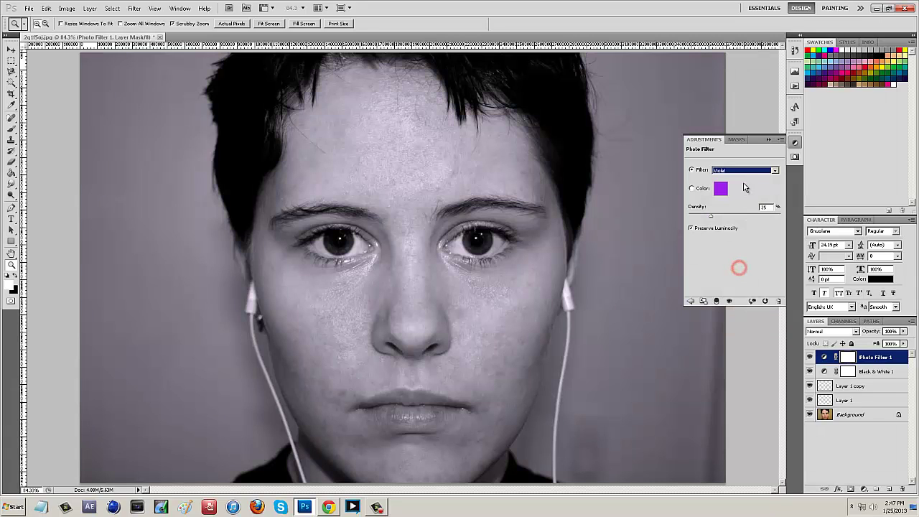
click(746, 174)
click(722, 263)
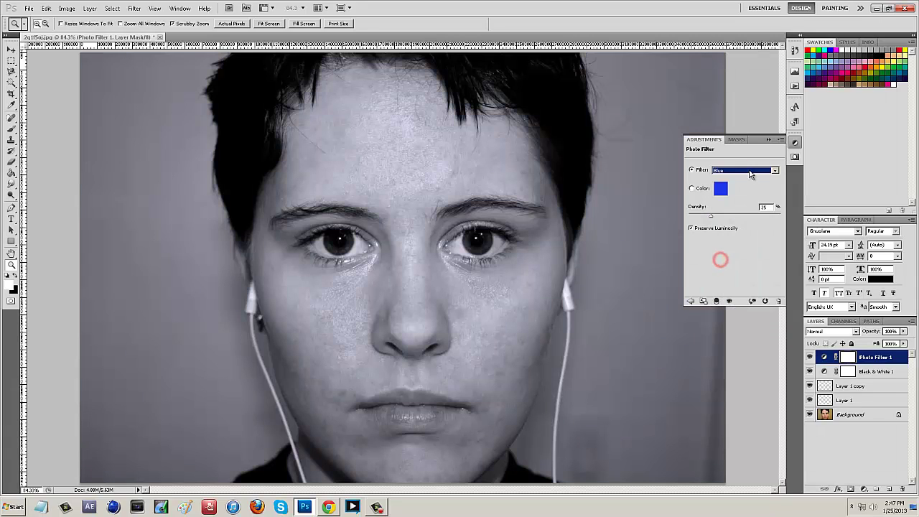
click(747, 171)
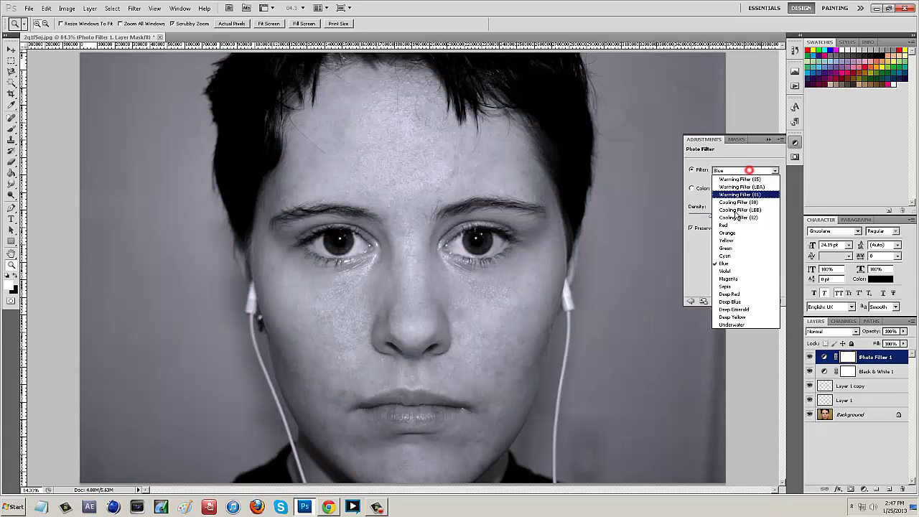
click(743, 248)
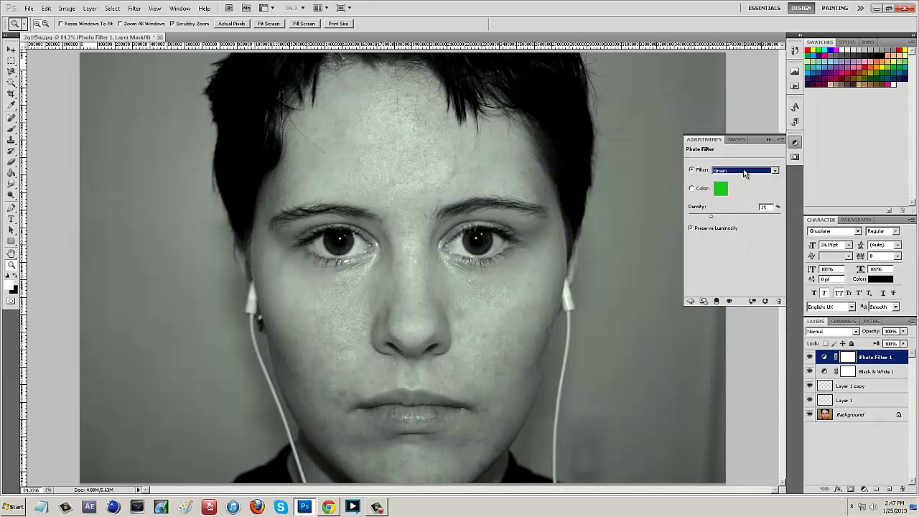
Switch the photo filter to Warming Filter (LBA) and set its density to 40%.
click(747, 171)
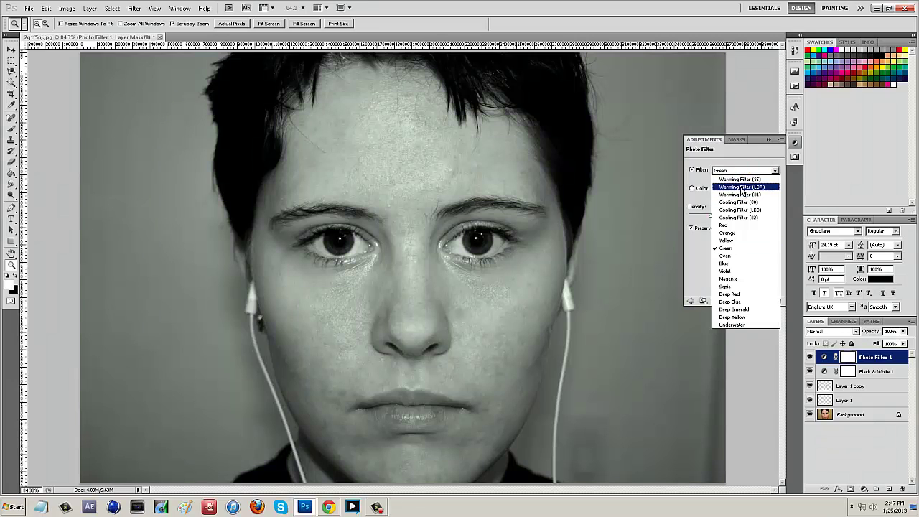
click(743, 188)
click(766, 207)
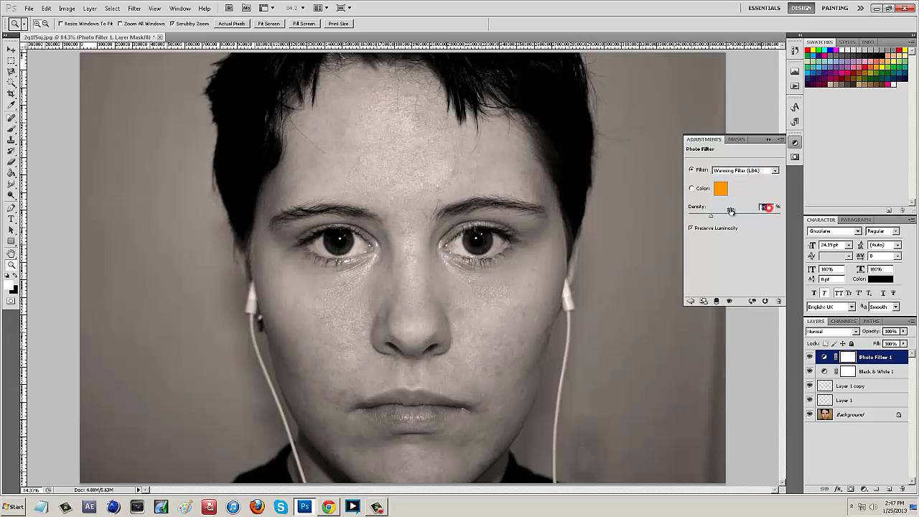
text(40)
click(768, 140)
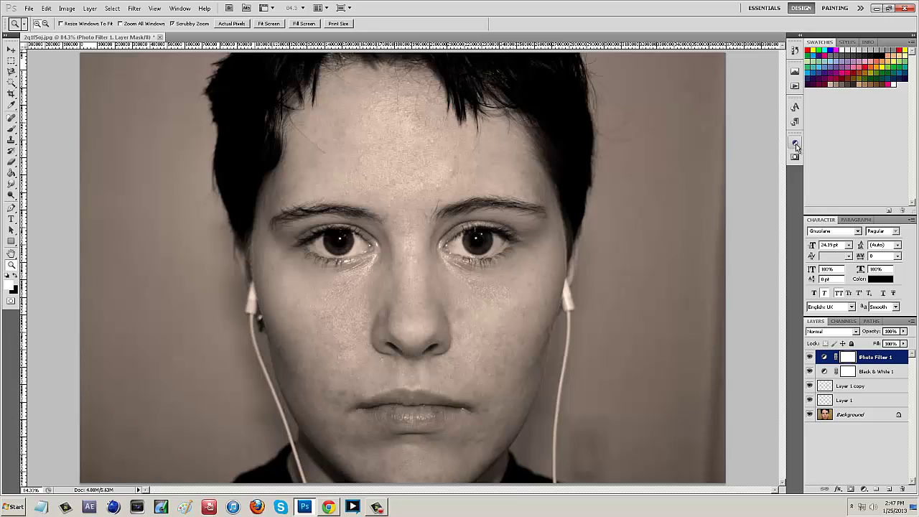
Add a Curves adjustment layer using the Linear Contrast (RGB) preset on top of the photo filter.
click(796, 144)
click(690, 301)
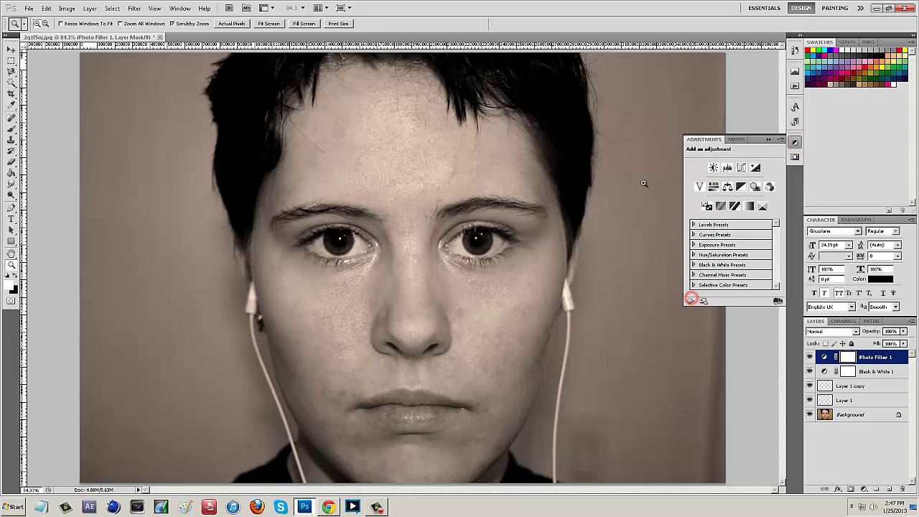
click(695, 235)
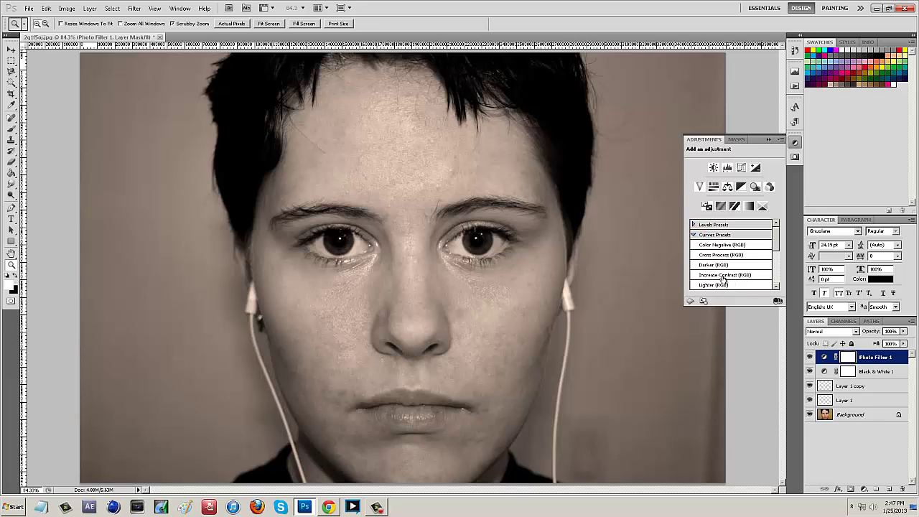
scroll(723, 278, down, 1)
click(719, 271)
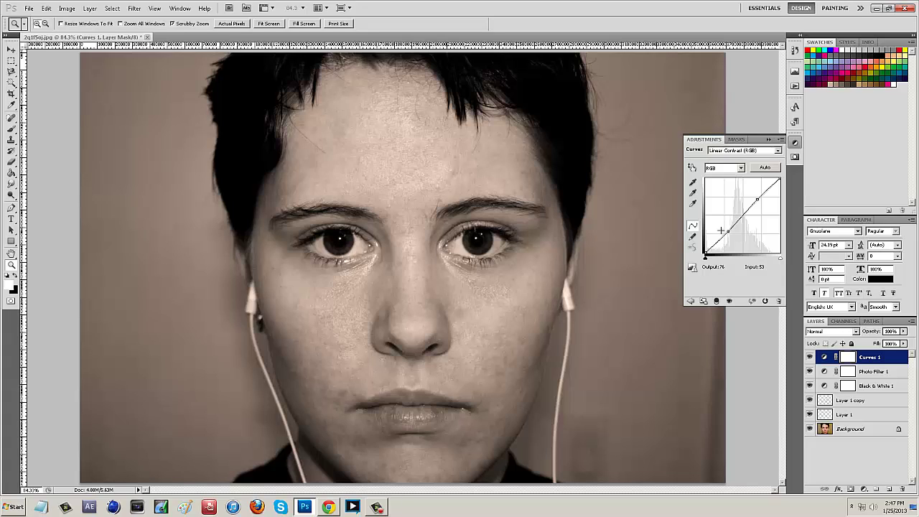
click(688, 302)
scroll(722, 255, up, 2)
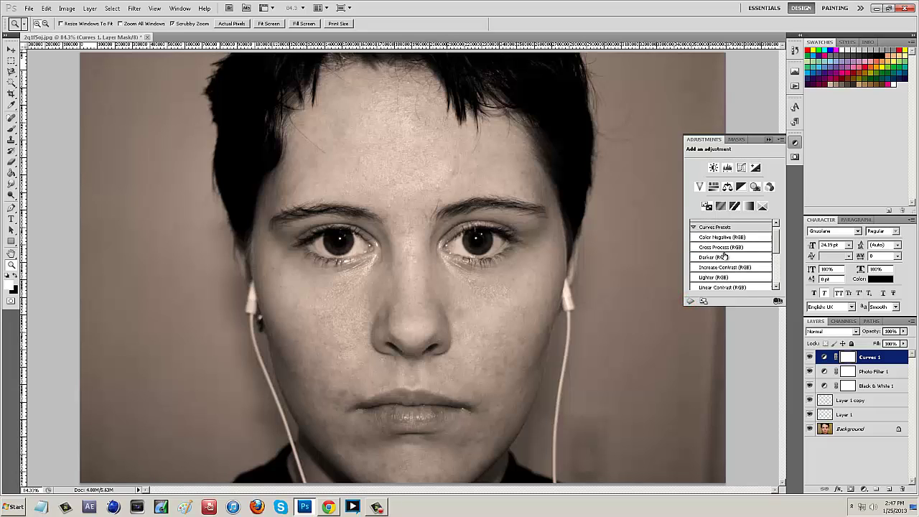
scroll(724, 257, up, 1)
click(694, 235)
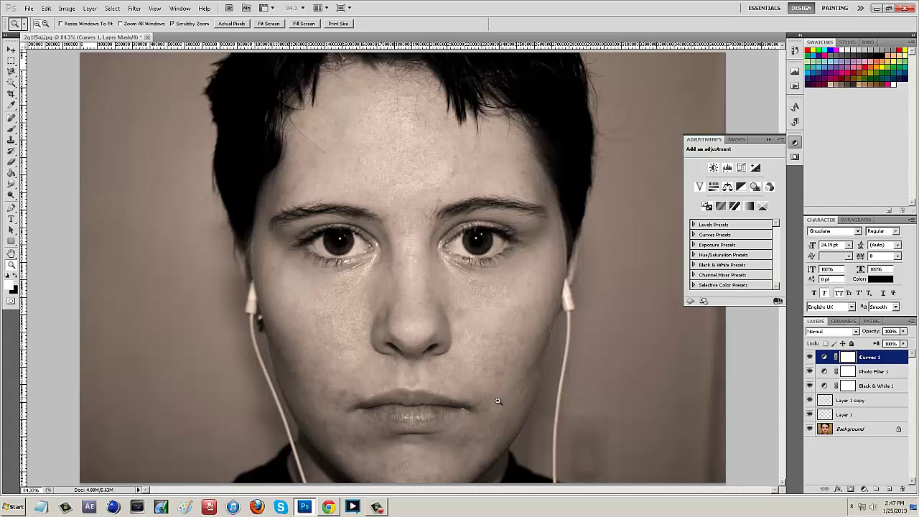
click(767, 137)
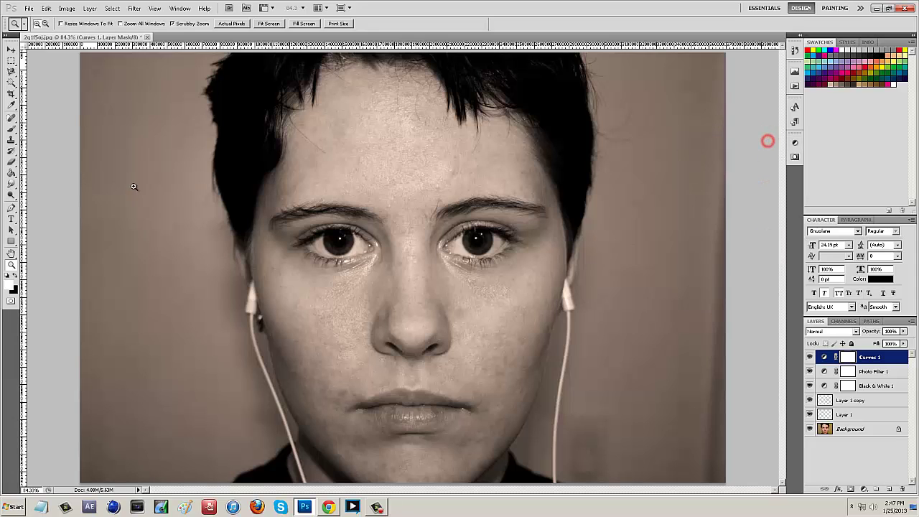
Move both green iris layers above the Black & White adjustment layer, keeping them below Photo Filter 1.
alt+click(293, 229)
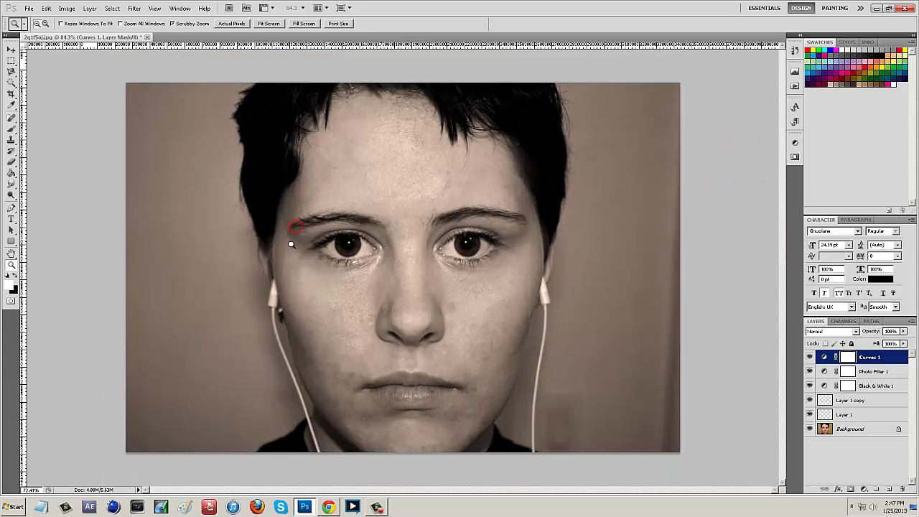
click(819, 388)
click(857, 417)
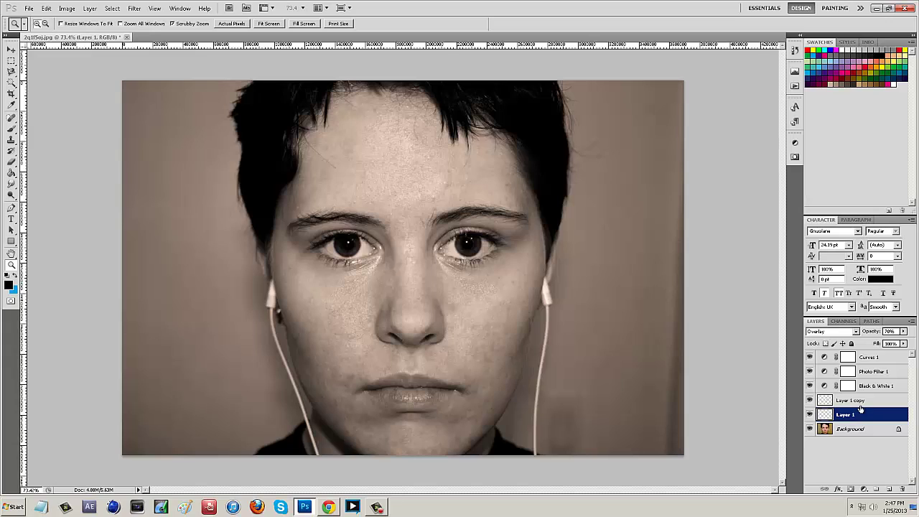
shift+click(858, 405)
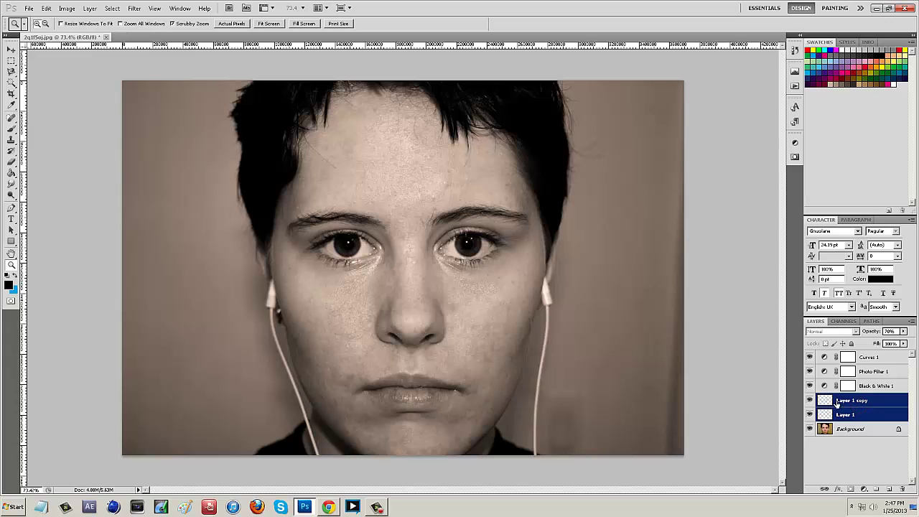
drag(846, 402, 866, 387)
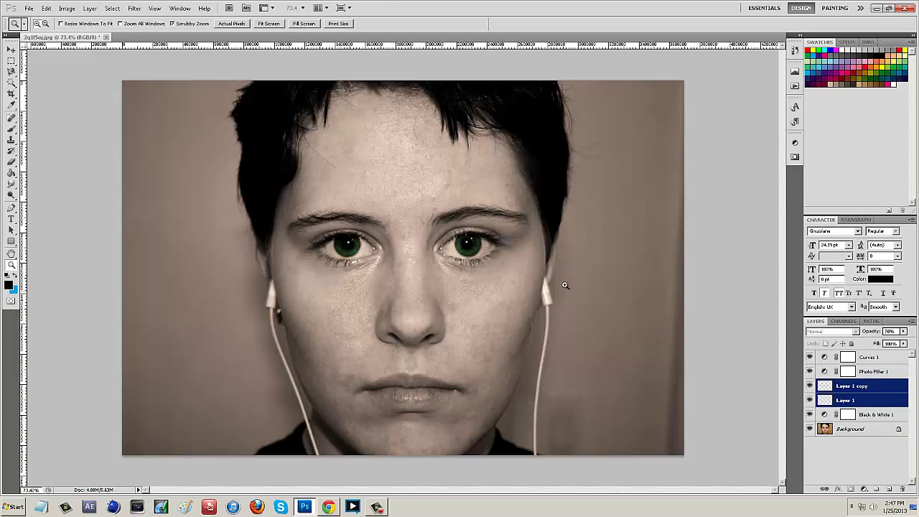
click(387, 257)
right_click(399, 255)
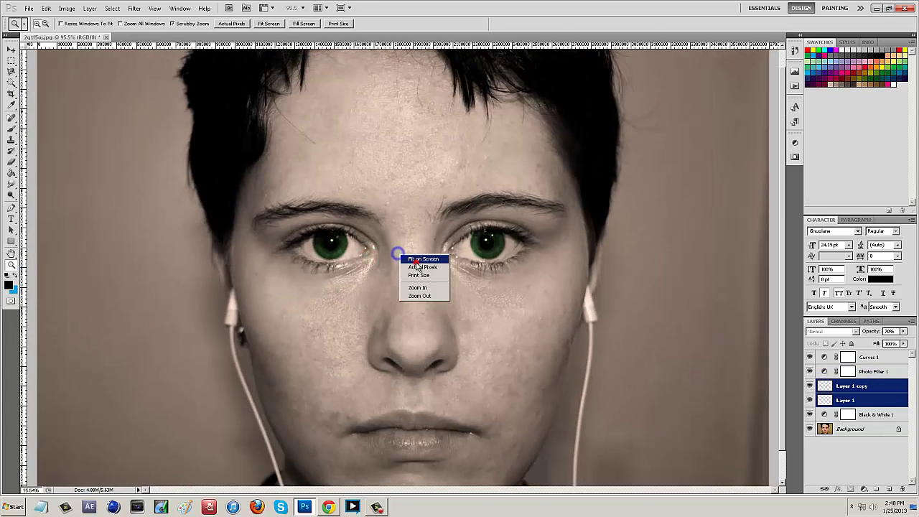
click(417, 263)
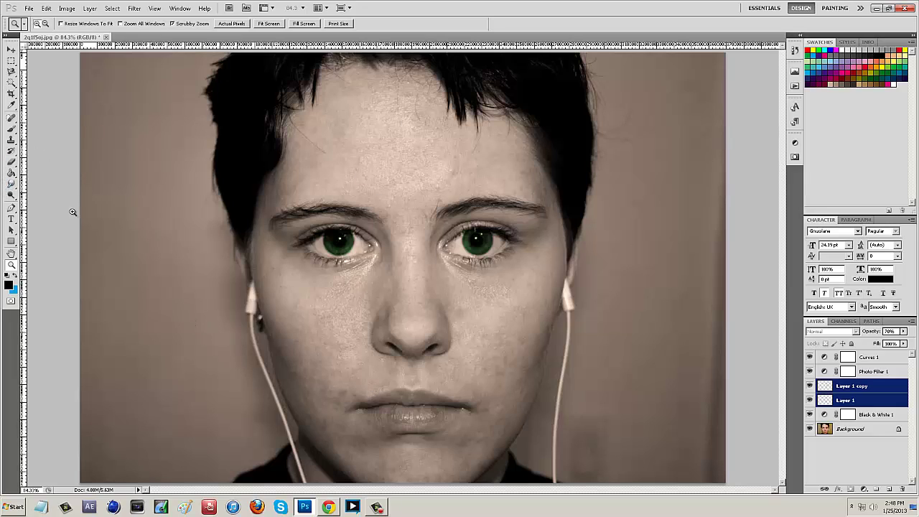
Switch to the Blur tool and make the Background layer active for smoothing the skin.
click(12, 184)
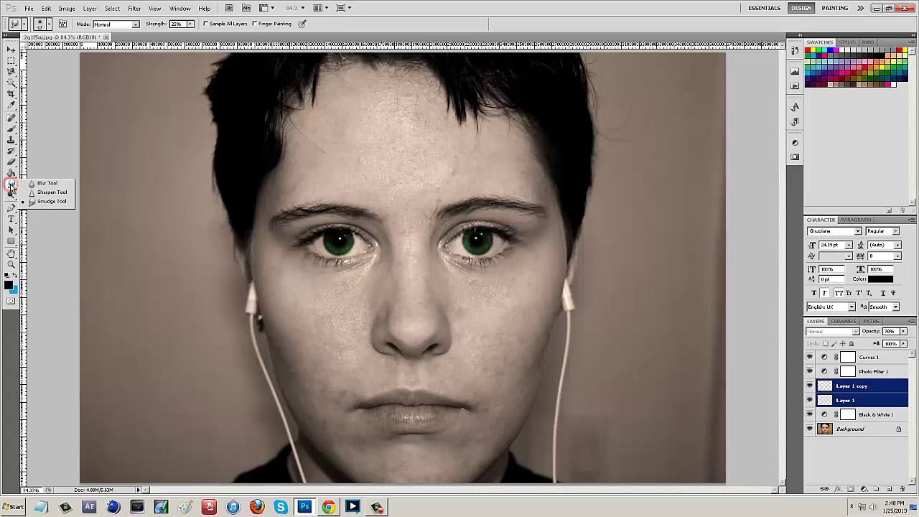
click(52, 184)
click(862, 428)
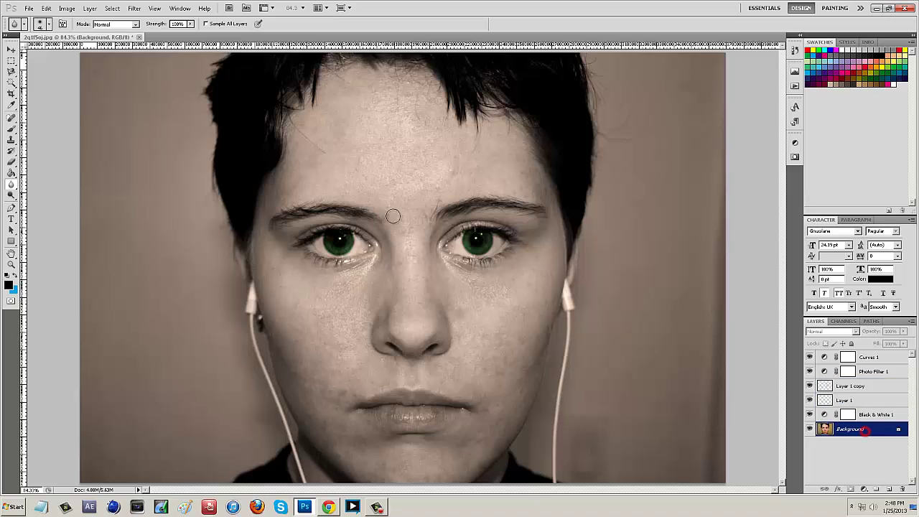
Try blurring the forehead skin on the Background layer with a soft round brush.
click(430, 157)
click(39, 25)
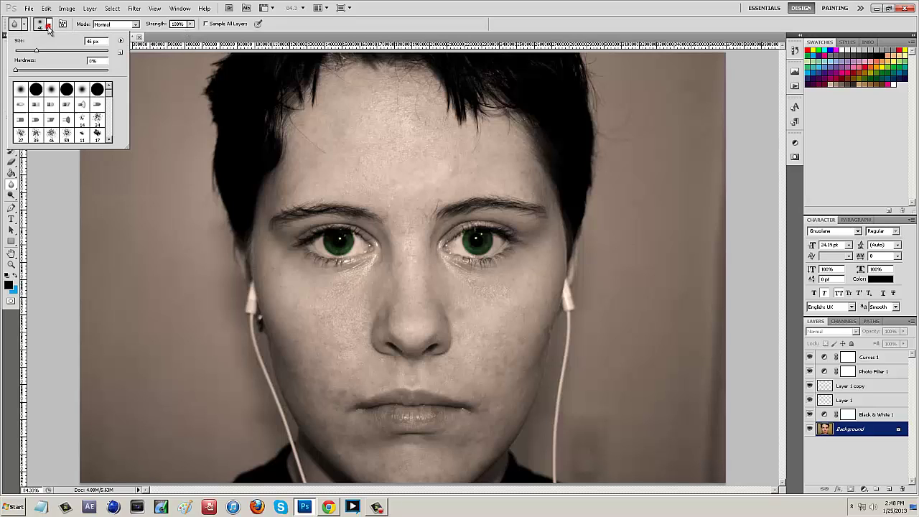
click(383, 115)
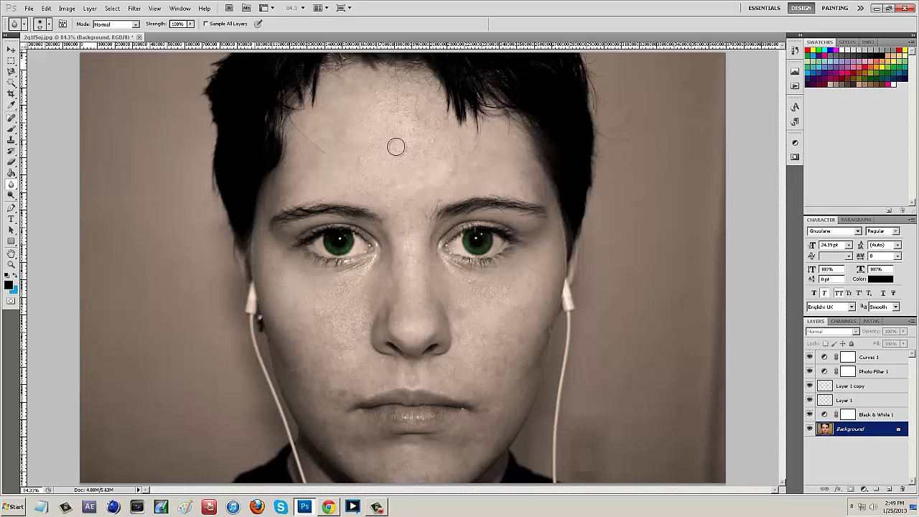
Step back through the history to undo the forehead blurring, leaving the Background layer active.
scroll(430, 120, up, 4)
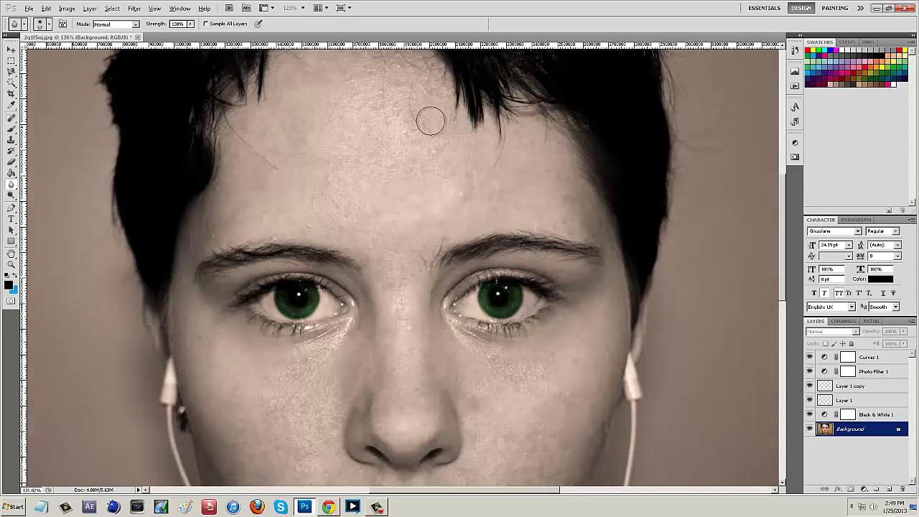
scroll(435, 141, up, 2)
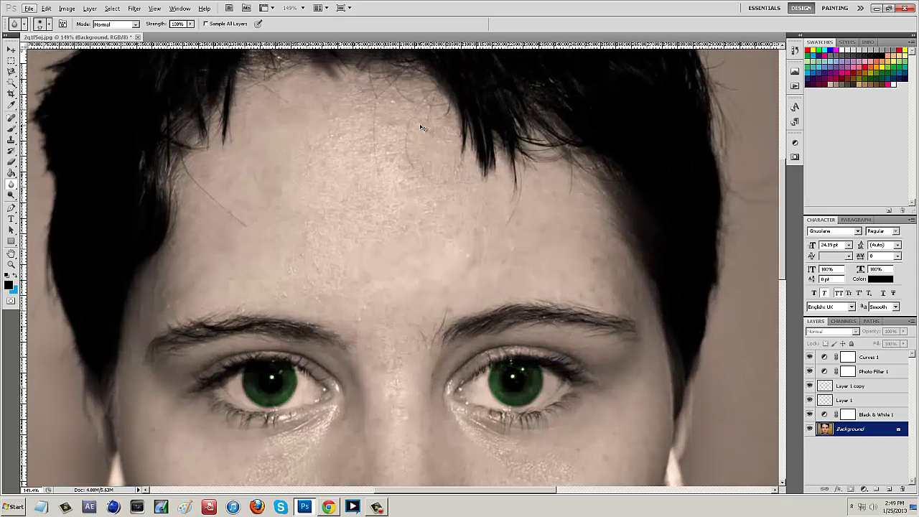
key(alt+bracketright)
key(alt+bracketright)
key(shift+alt+bracketright)
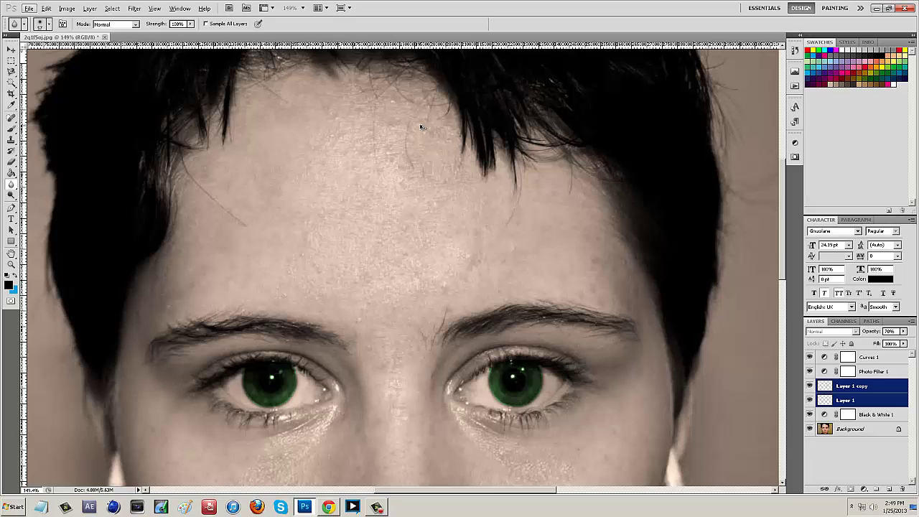
click(45, 8)
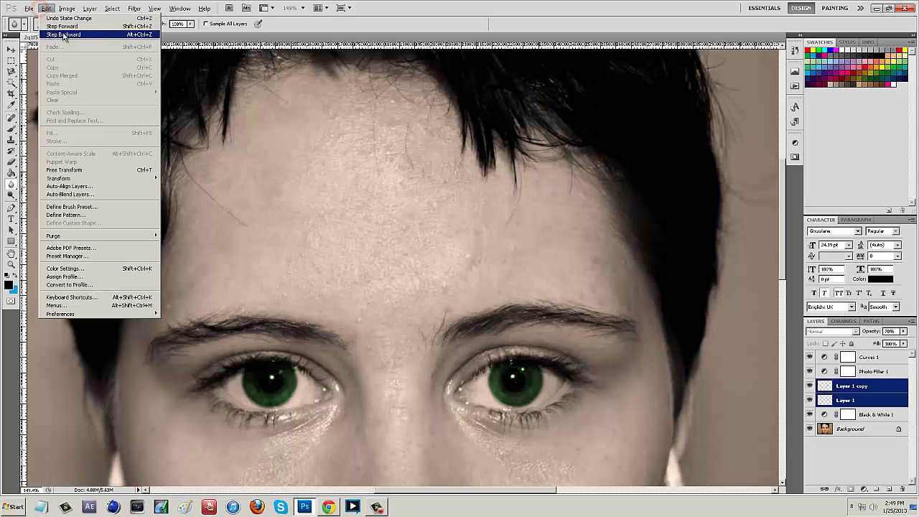
click(63, 33)
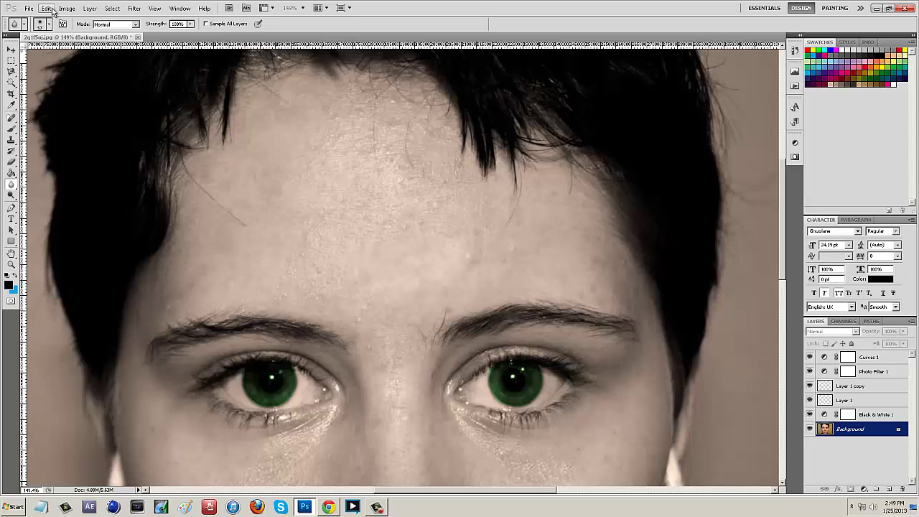
click(47, 9)
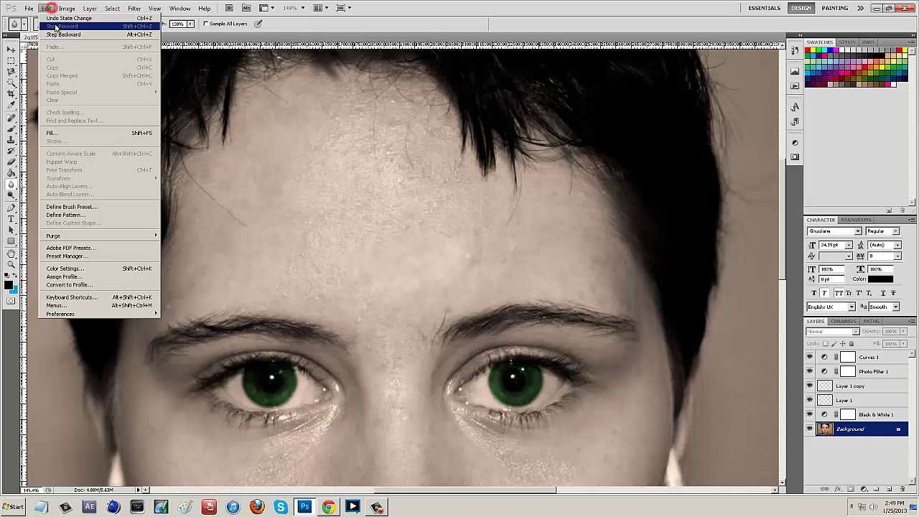
Smooth the whole forehead, from the hairline to the eyebrows, with the Blur tool at 100% strength.
click(364, 185)
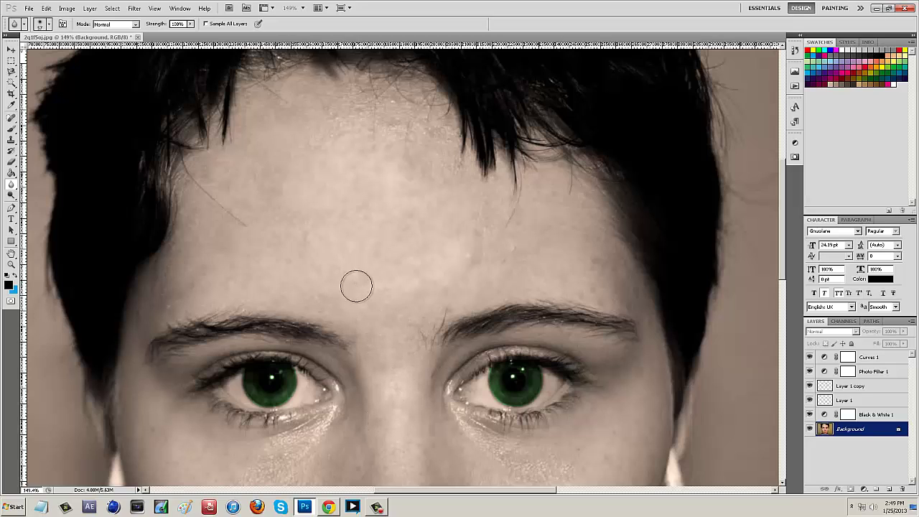
mouse_move(403, 107)
mouse_down()
mouse_move(370, 99)
mouse_move(347, 117)
mouse_move(335, 108)
mouse_move(320, 138)
mouse_move(373, 93)
mouse_move(418, 113)
mouse_move(436, 168)
mouse_move(480, 214)
mouse_move(470, 251)
mouse_move(539, 254)
mouse_move(548, 199)
mouse_move(490, 242)
mouse_move(495, 194)
mouse_move(464, 189)
mouse_move(421, 125)
mouse_move(291, 143)
mouse_up()
scroll(220, 179, down, 3)
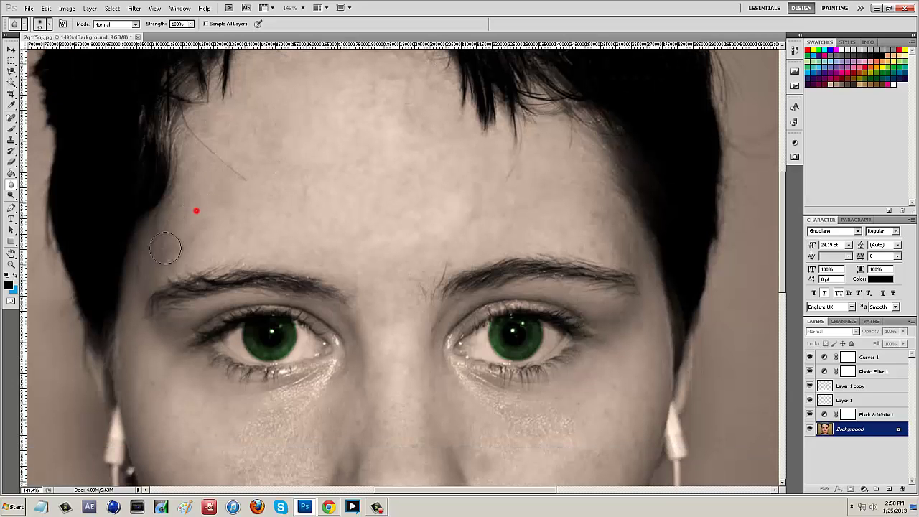
scroll(339, 160, down, 2)
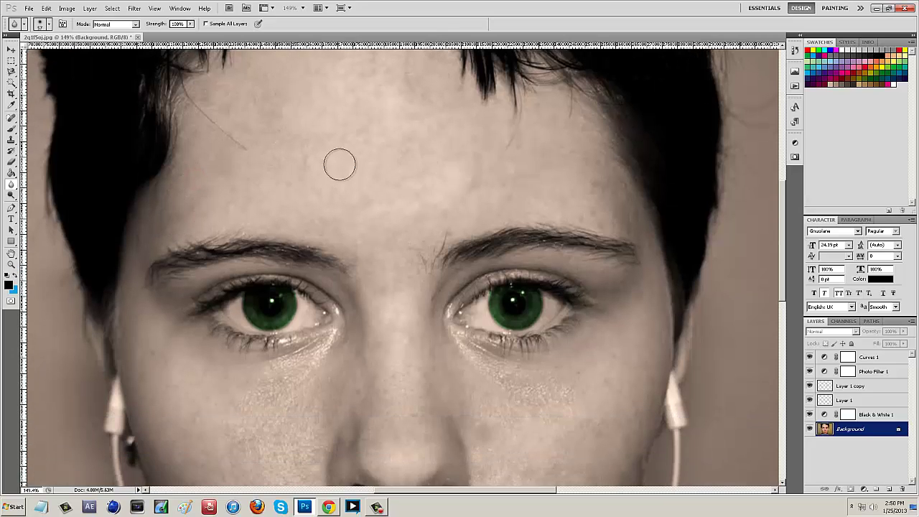
scroll(544, 217, up, 6)
mouse_move(575, 267)
mouse_down()
mouse_move(607, 288)
mouse_move(537, 287)
mouse_move(573, 286)
mouse_up()
scroll(355, 180, up, 2)
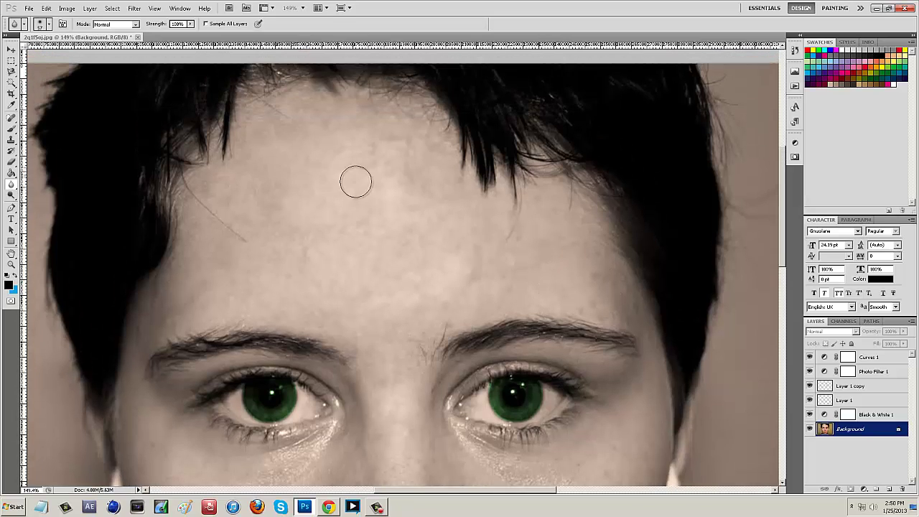
click(313, 144)
scroll(319, 160, down, 2)
click(316, 189)
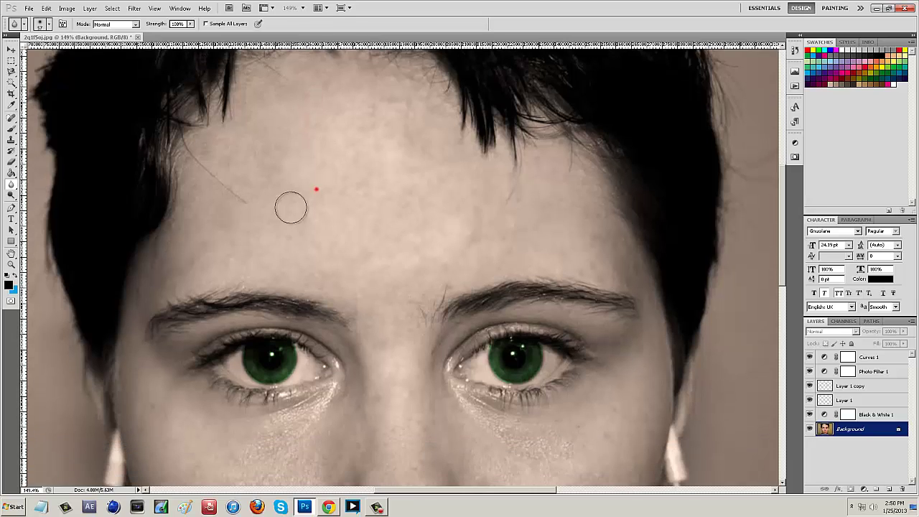
click(397, 292)
Blur the skin under the eye and over the cheek on the right half of the face, down beside the mouth.
scroll(427, 312, down, 4)
scroll(476, 359, down, 4)
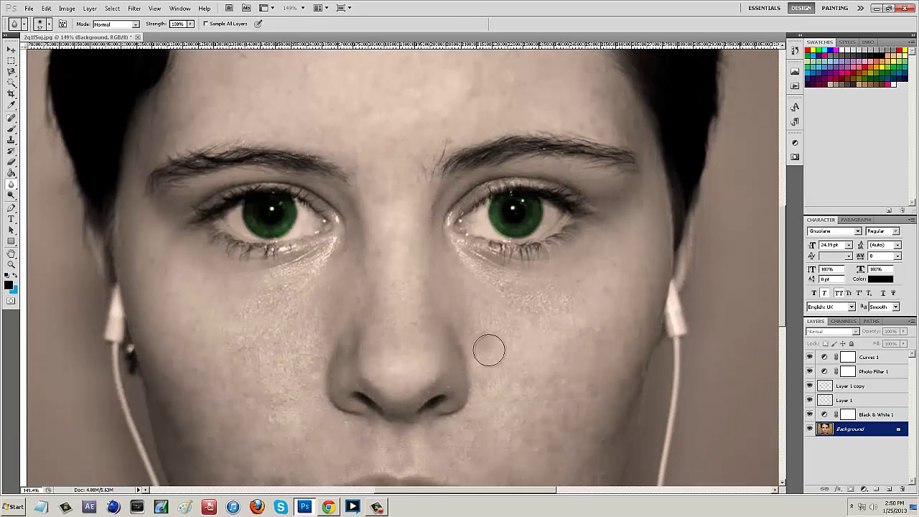
click(568, 259)
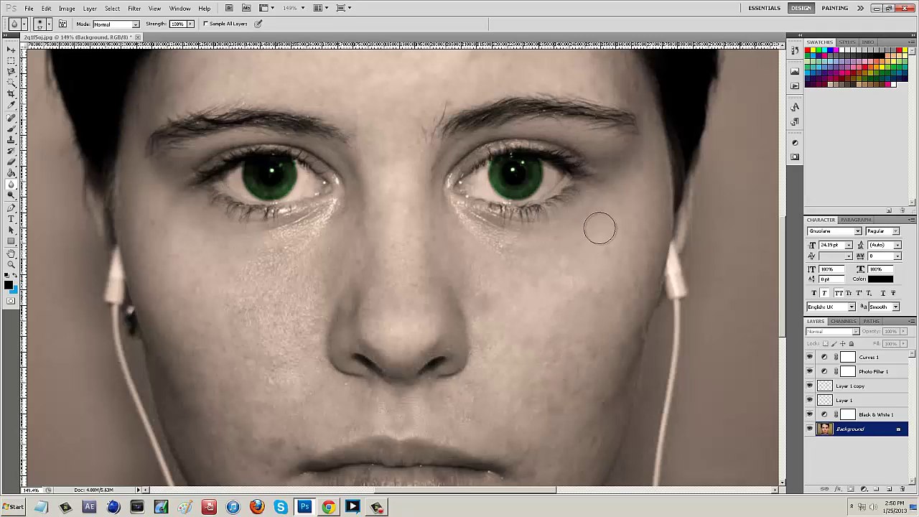
click(462, 236)
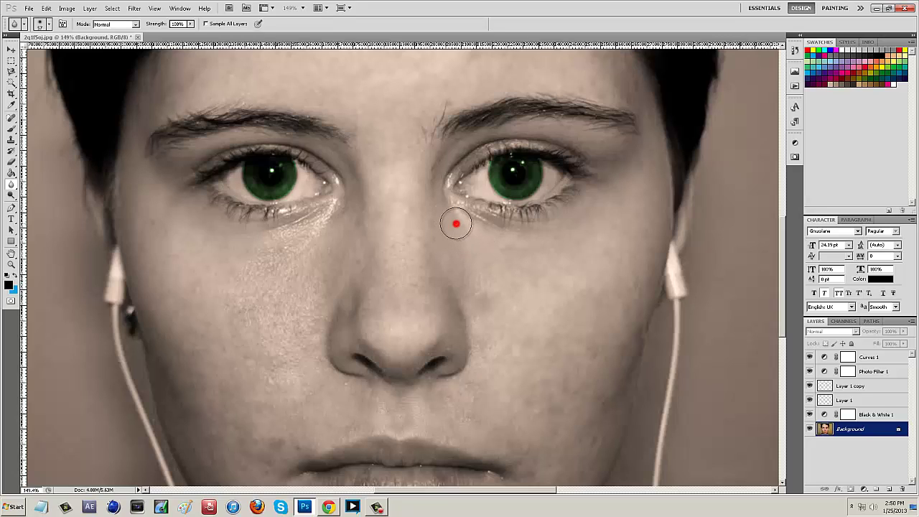
click(559, 247)
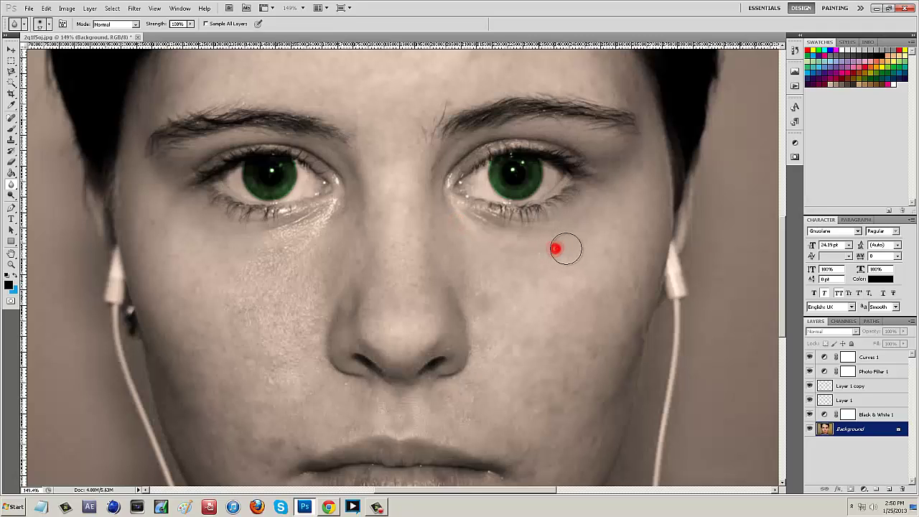
click(647, 249)
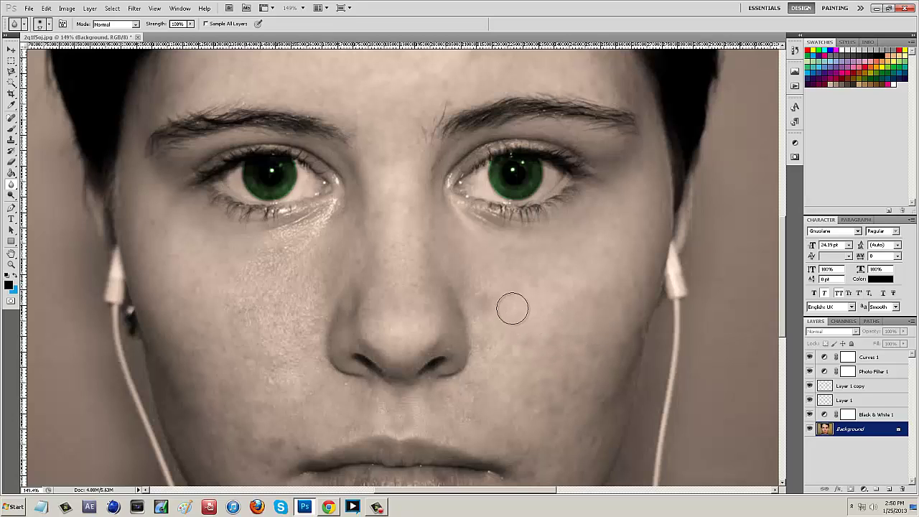
click(485, 277)
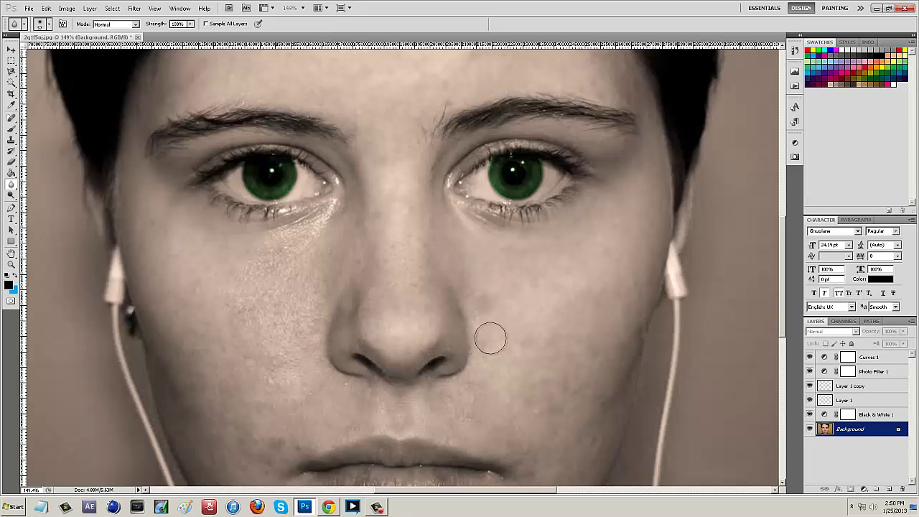
scroll(704, 396, down, 1)
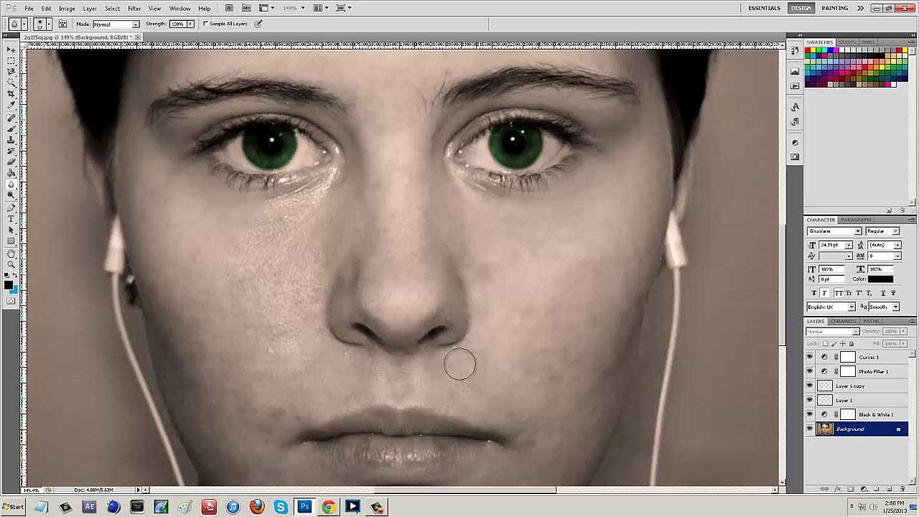
click(468, 380)
click(517, 373)
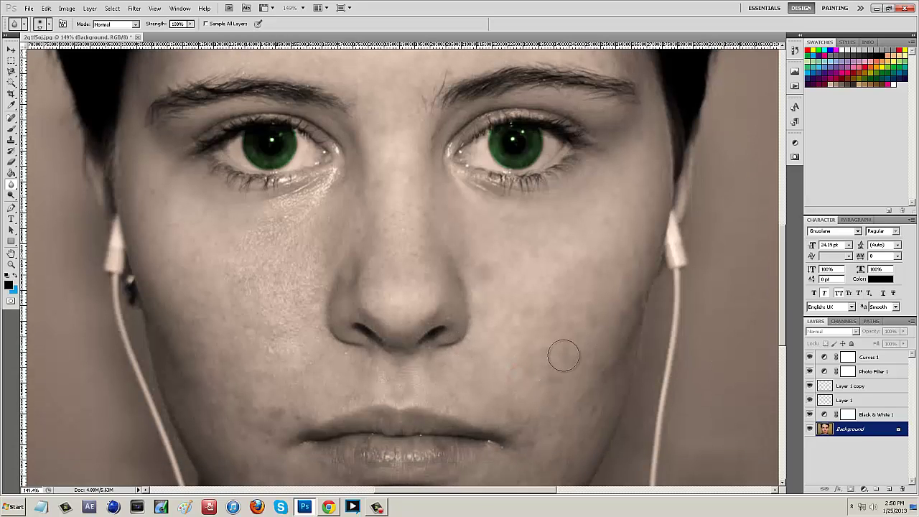
Blur the under-eye area and cheek on the left half of the face, and soften the nose.
scroll(518, 306, down, 2)
scroll(441, 310, up, 1)
click(287, 201)
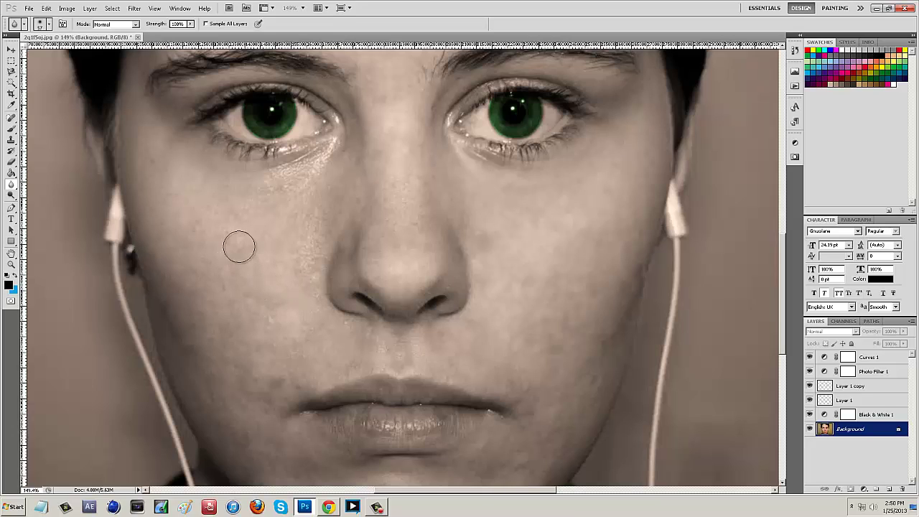
mouse_move(255, 207)
mouse_down()
mouse_move(332, 149)
mouse_move(307, 213)
mouse_move(321, 197)
mouse_move(294, 263)
mouse_move(298, 278)
mouse_move(313, 248)
mouse_move(287, 267)
mouse_move(287, 257)
mouse_move(148, 161)
mouse_up()
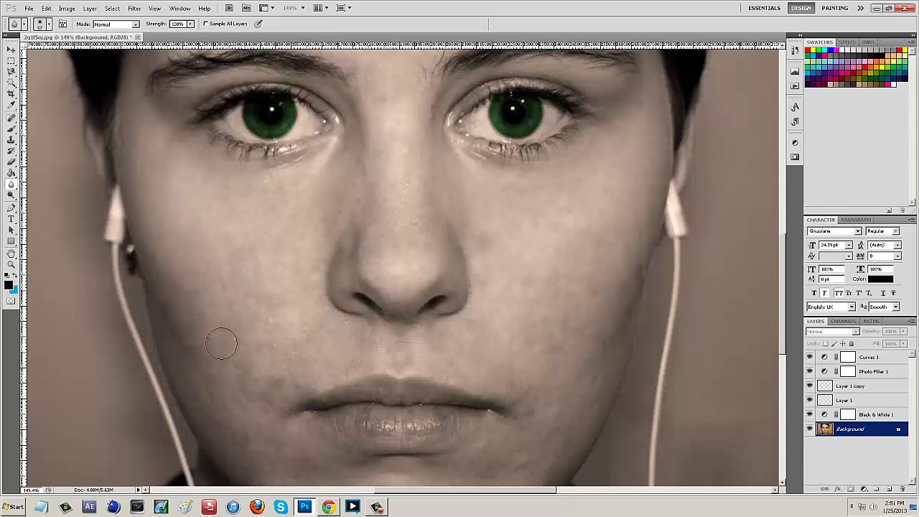
drag(219, 374, 219, 408)
mouse_move(274, 375)
mouse_down()
mouse_move(271, 338)
mouse_move(284, 316)
mouse_move(254, 325)
mouse_move(242, 301)
mouse_move(227, 312)
mouse_move(216, 271)
mouse_move(224, 271)
mouse_move(205, 284)
mouse_up()
mouse_move(392, 206)
mouse_down()
mouse_move(400, 197)
mouse_move(412, 218)
mouse_move(384, 226)
mouse_up()
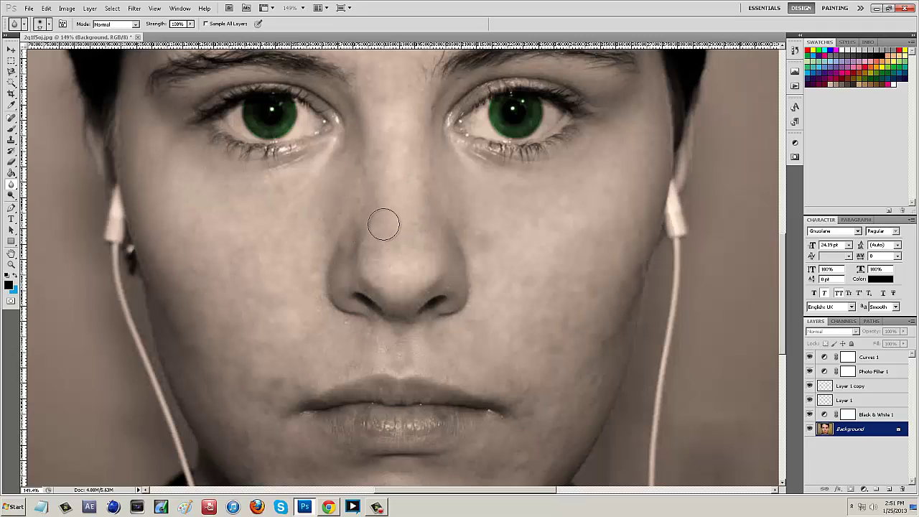
Blur the skin around the mouth, along the jaw and over the chin.
scroll(529, 413, down, 3)
click(521, 407)
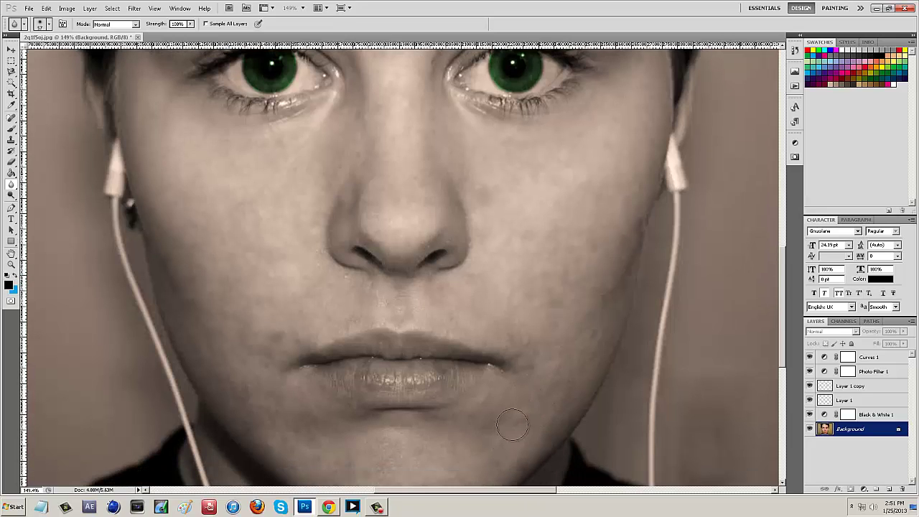
drag(572, 359, 573, 321)
mouse_move(387, 301)
mouse_down()
mouse_move(427, 304)
mouse_move(268, 348)
mouse_up()
scroll(304, 427, down, 2)
drag(377, 392, 376, 416)
mouse_move(423, 397)
mouse_down()
mouse_move(433, 438)
mouse_move(472, 408)
mouse_move(354, 426)
mouse_up()
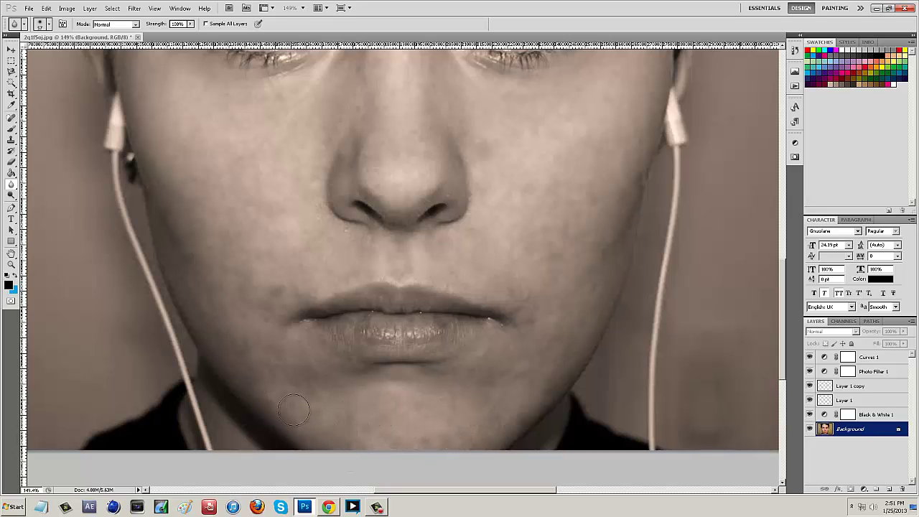
Fit the portrait on screen and examine the smoothed skin at several zoom levels.
scroll(609, 218, up, 6)
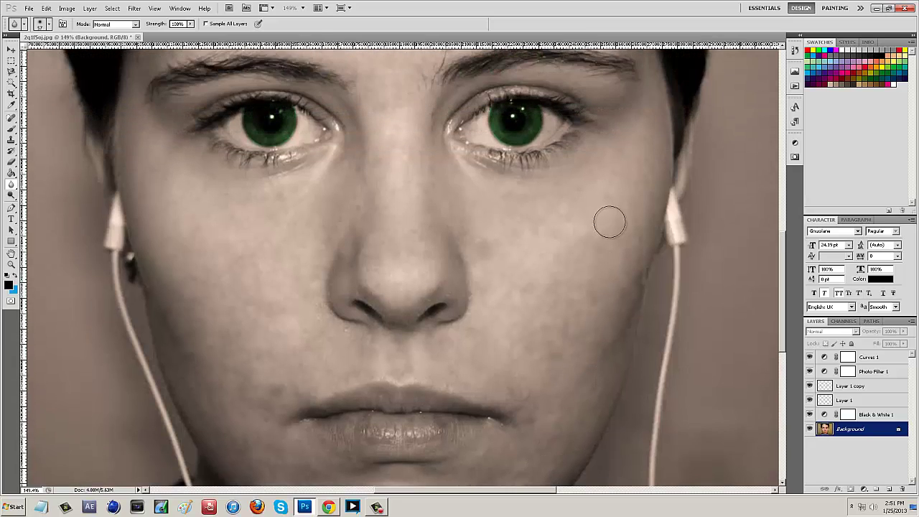
click(12, 263)
right_click(165, 215)
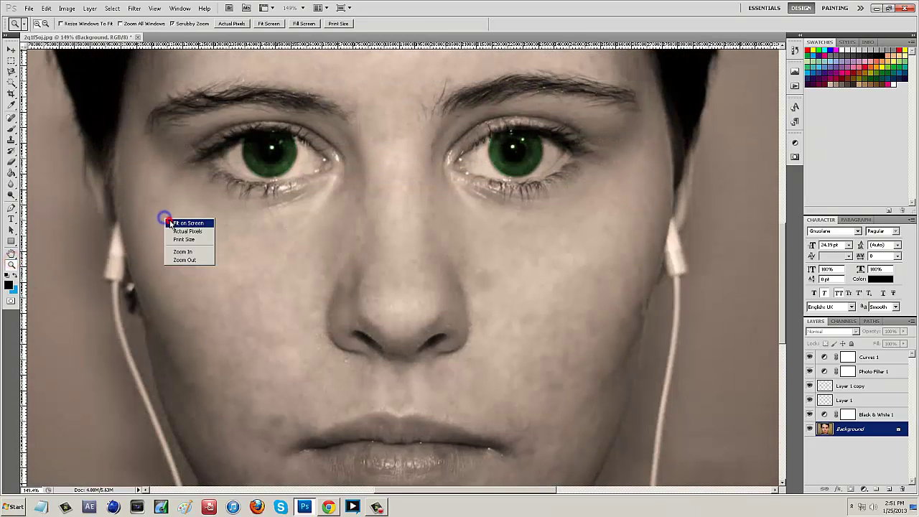
click(169, 218)
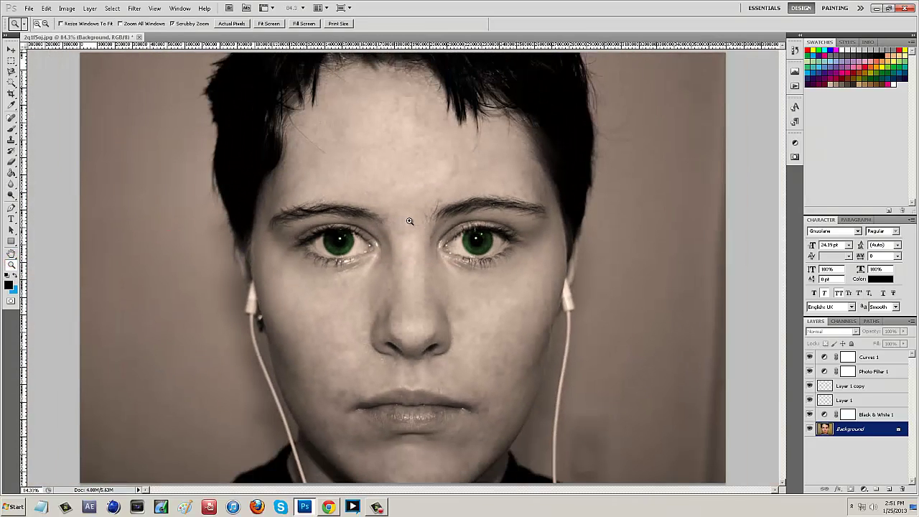
alt+click(494, 257)
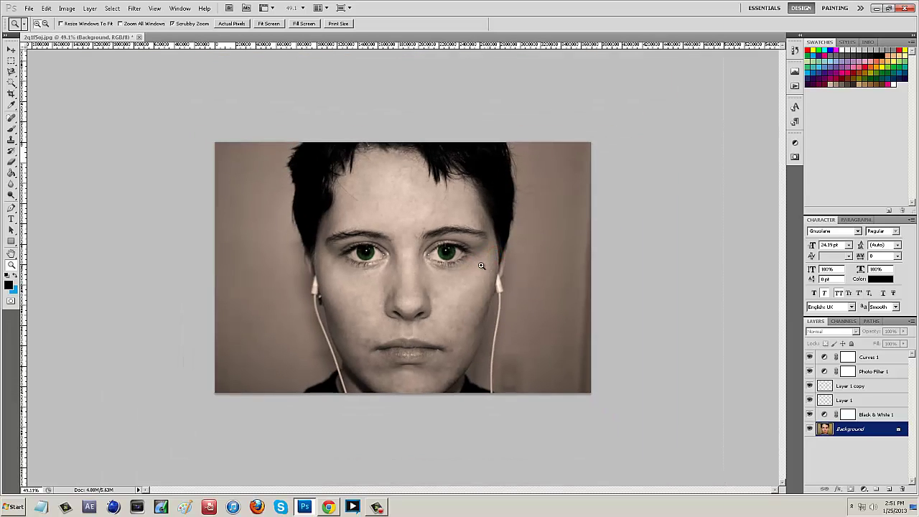
click(481, 266)
right_click(492, 274)
drag(502, 279, 566, 253)
alt+click(566, 252)
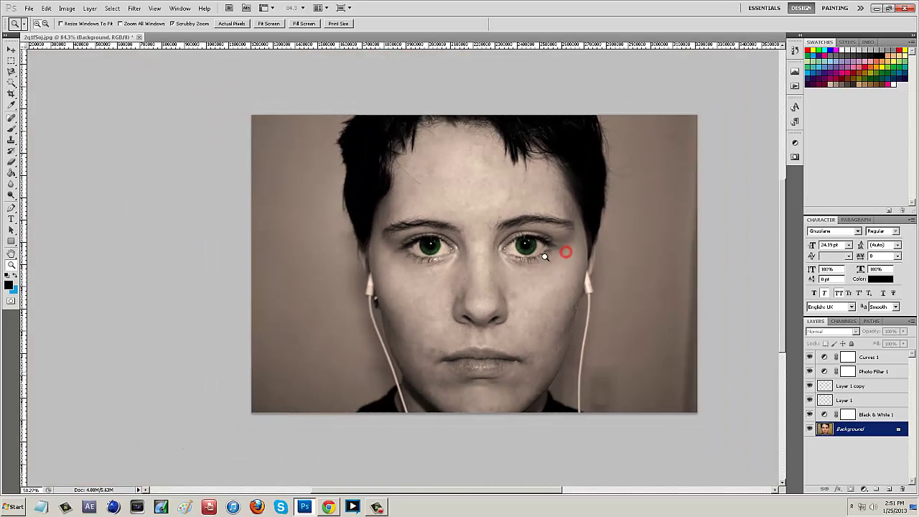
right_click(581, 223)
click(591, 220)
right_click(589, 226)
click(592, 229)
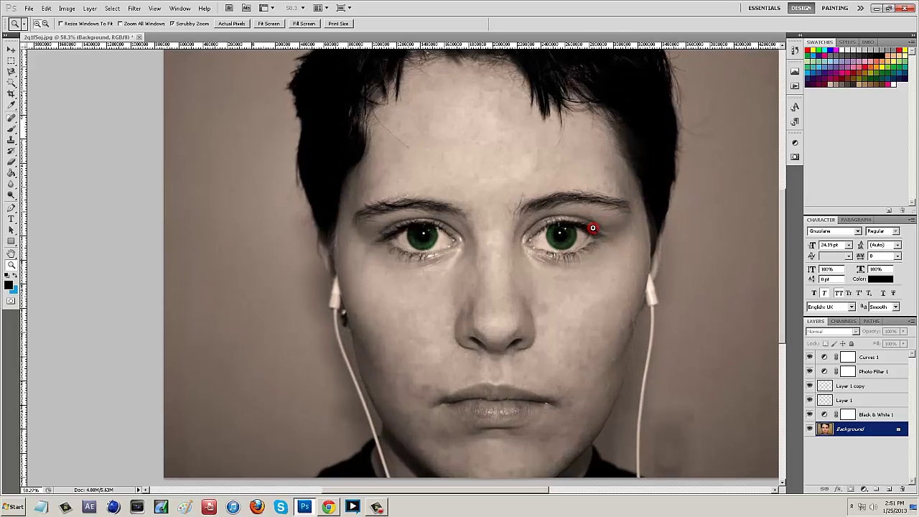